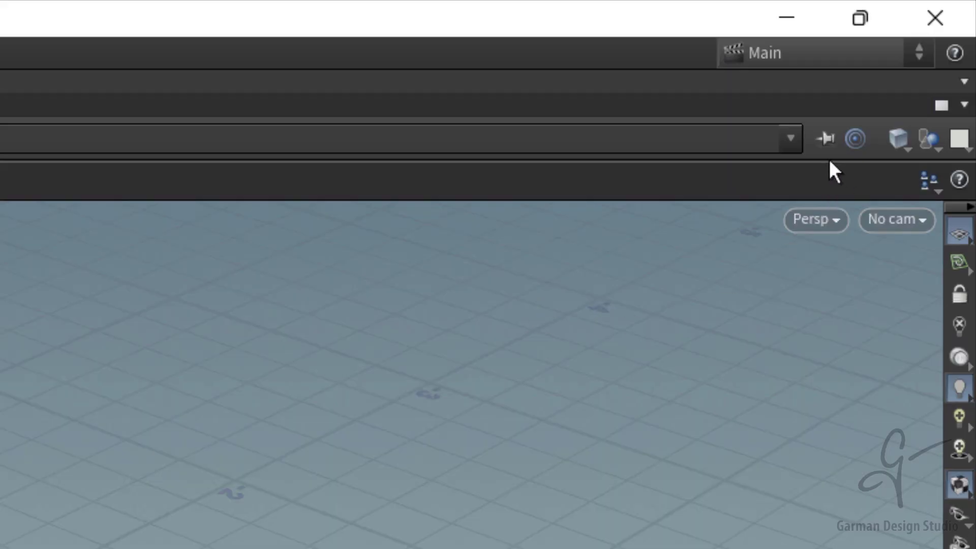
Step: Assign the Scene View pane to link group 1
click(824, 142)
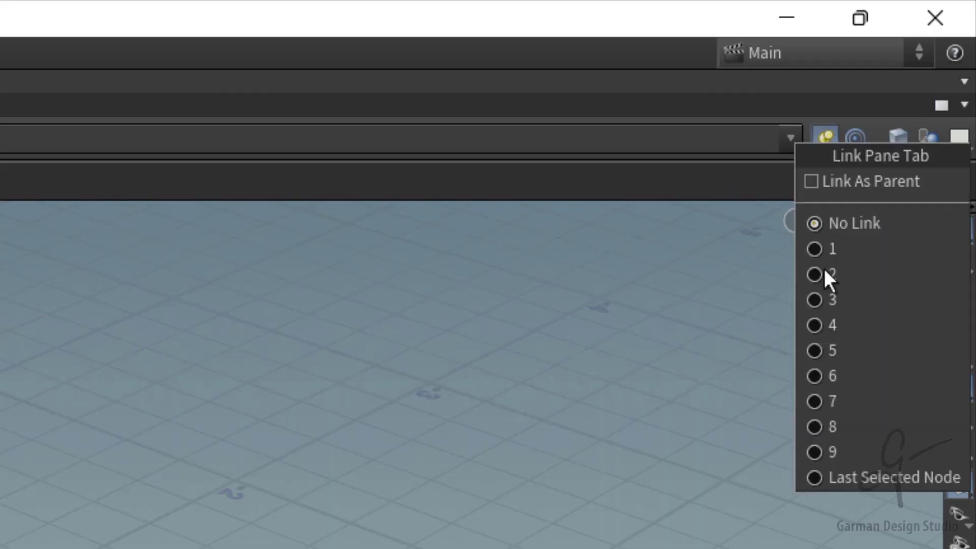
click(826, 249)
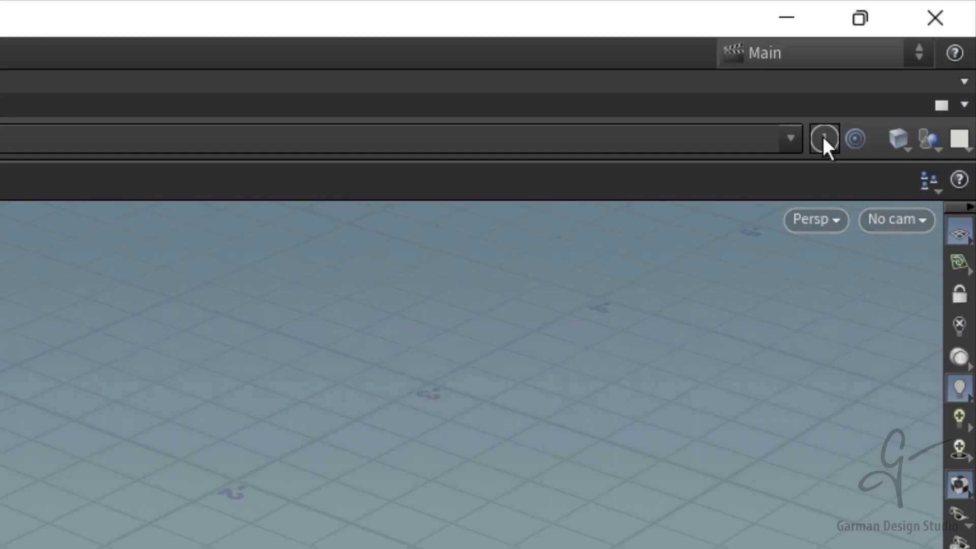
click(824, 137)
click(821, 150)
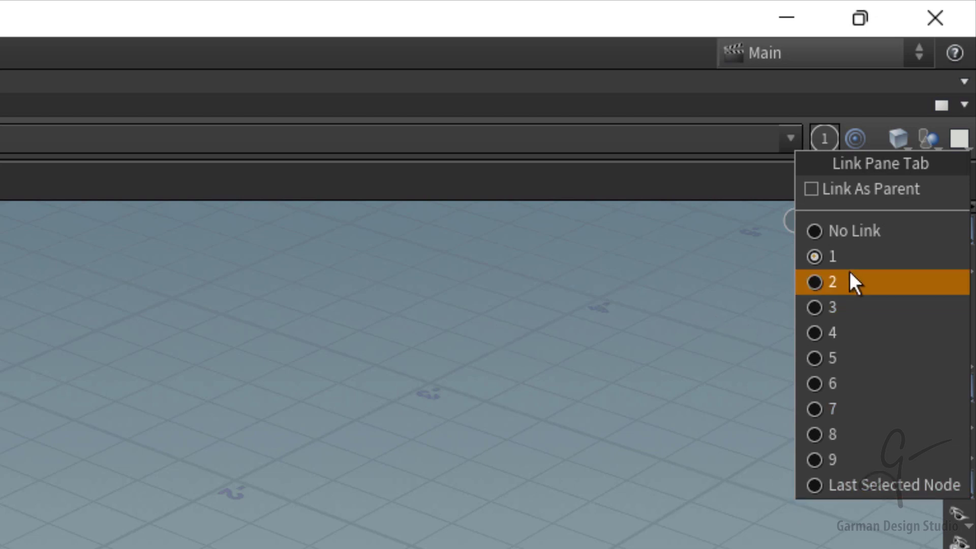
click(791, 260)
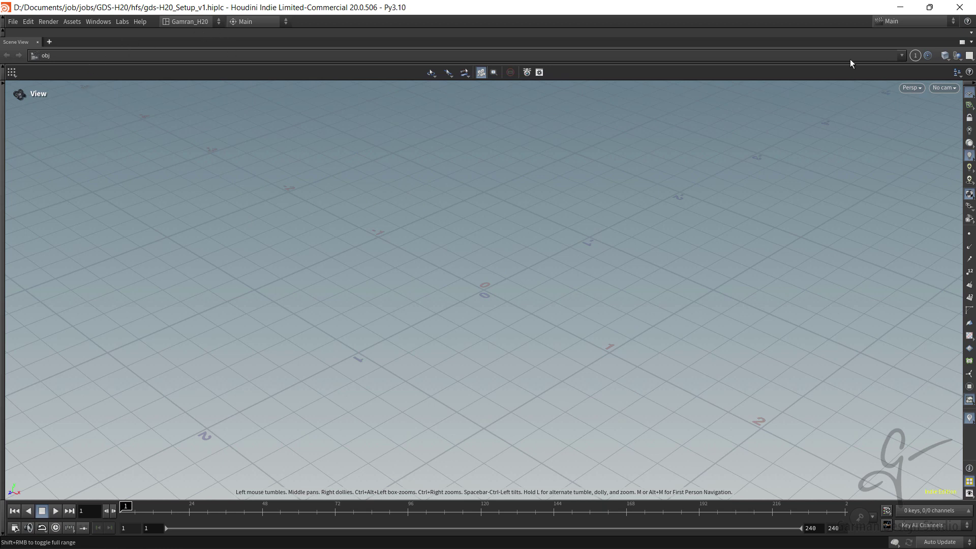
Step: Split the Scene View pane side by side twice to make three columns
click(971, 42)
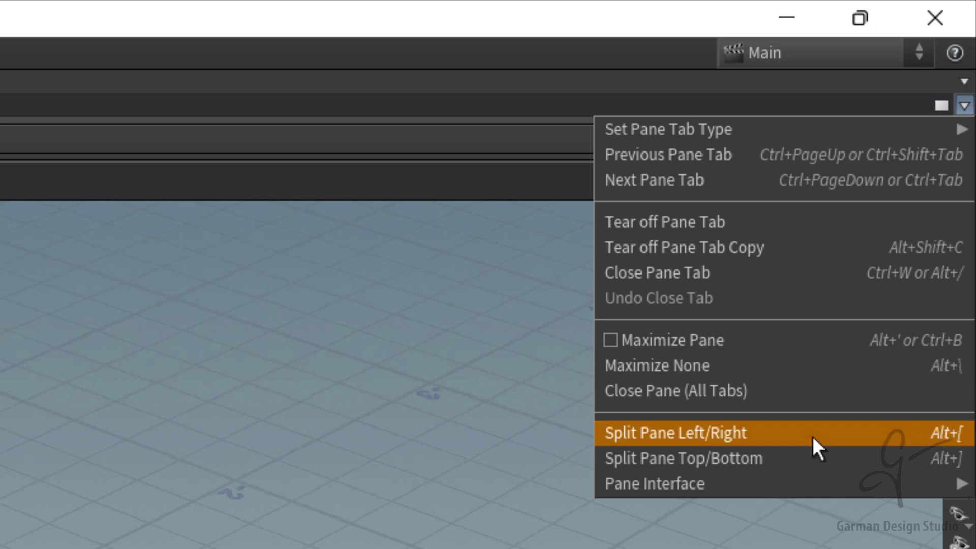
click(812, 436)
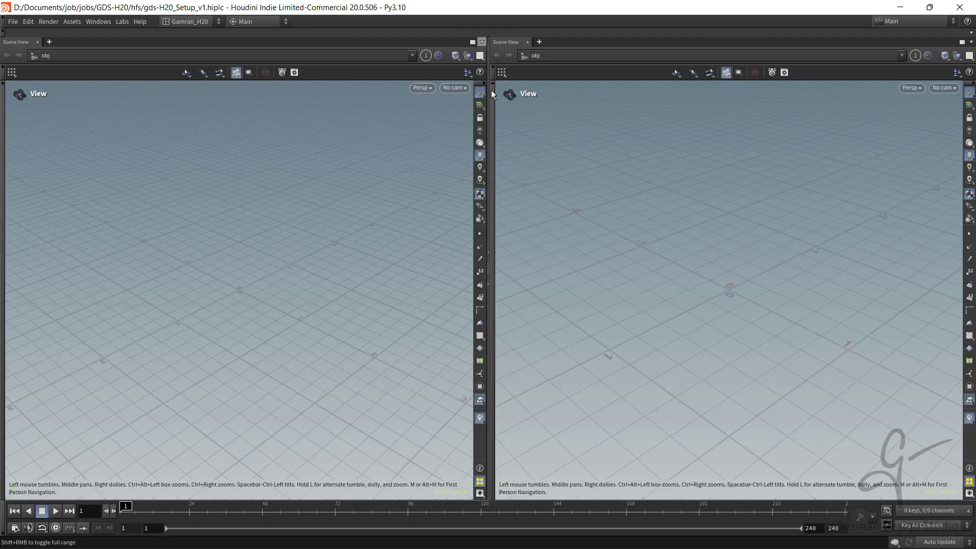
click(481, 42)
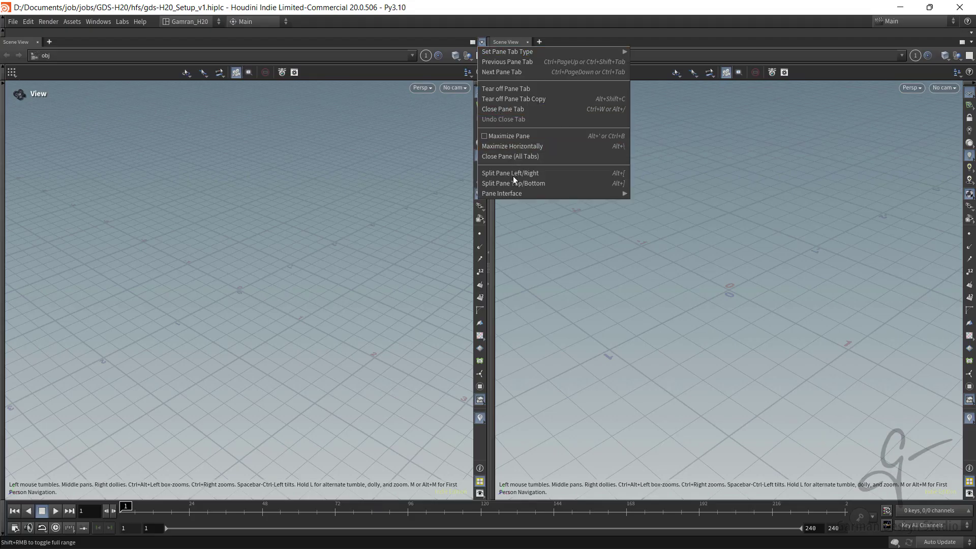
click(532, 175)
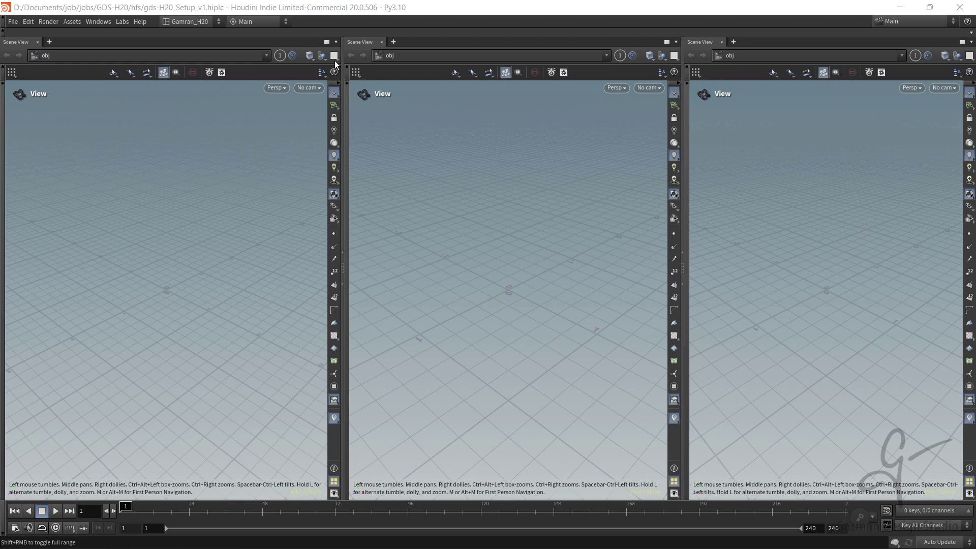
Step: Split each of the three columns into an upper and a lower pane
click(335, 42)
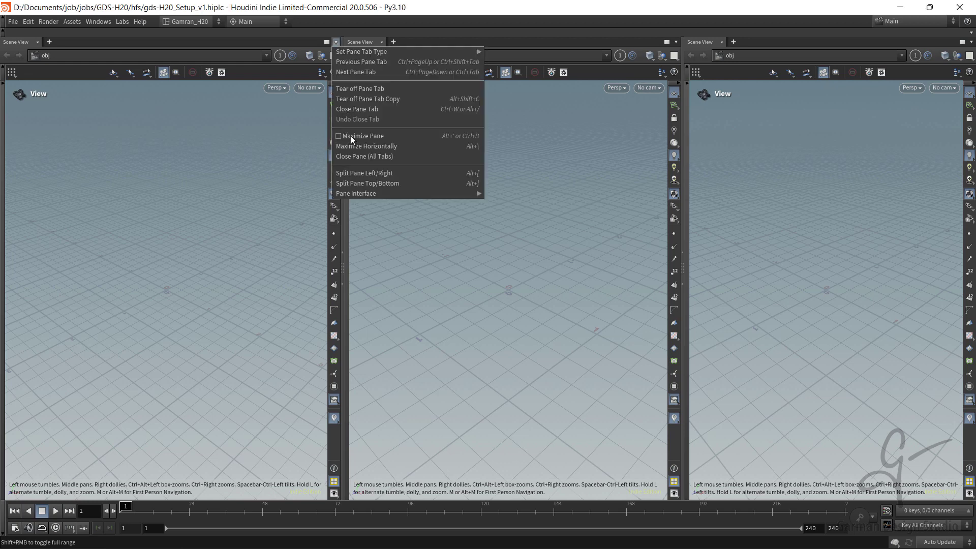
click(361, 183)
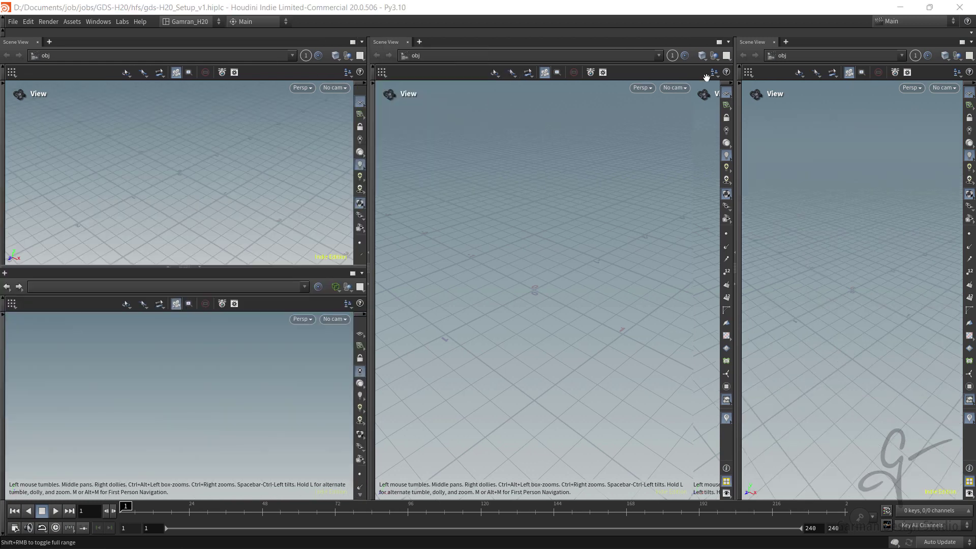
click(754, 43)
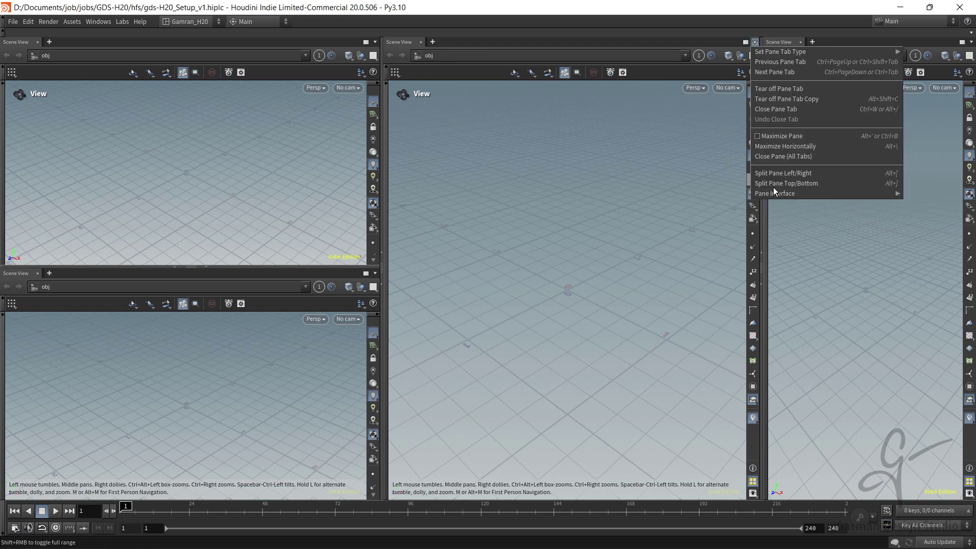
click(773, 184)
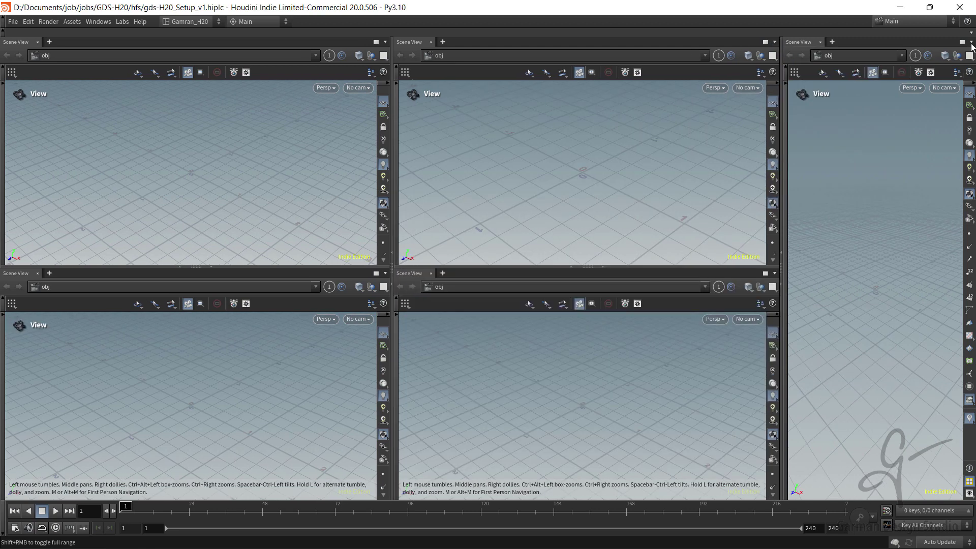
click(971, 42)
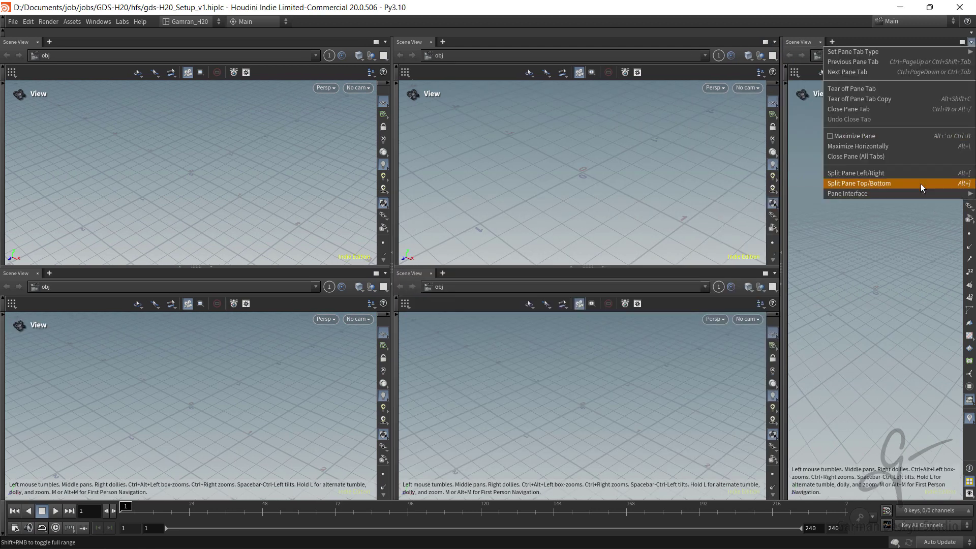
click(920, 184)
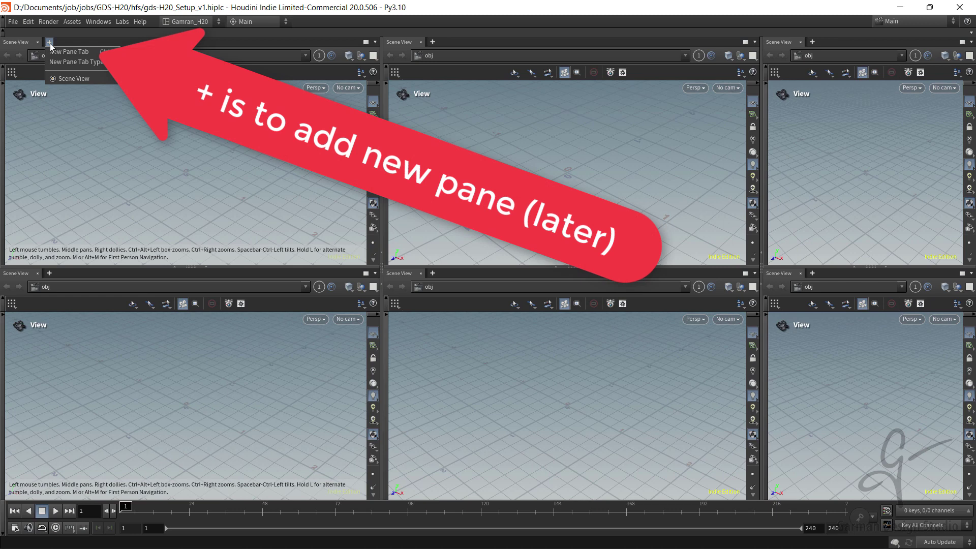
Step: Change the first column's upper pane to a Tree View
click(297, 55)
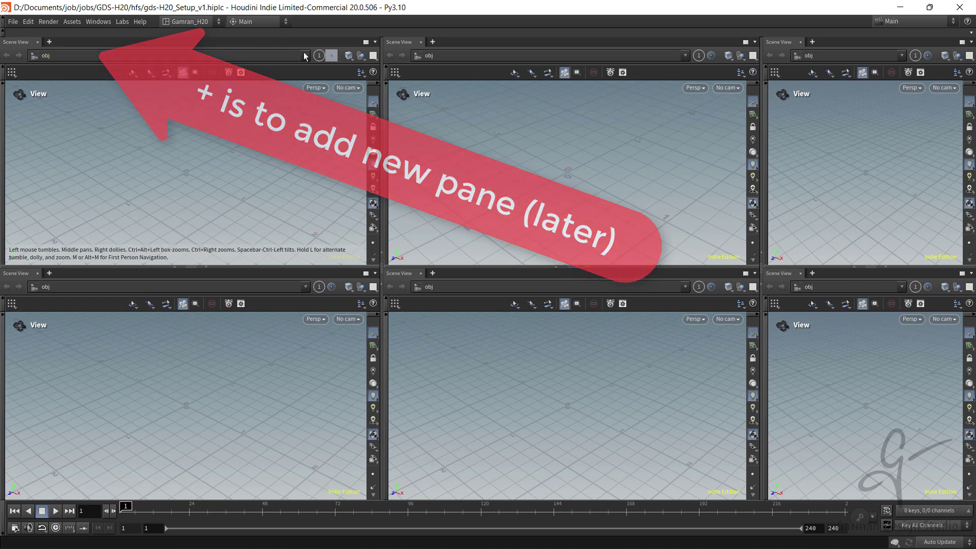
click(376, 42)
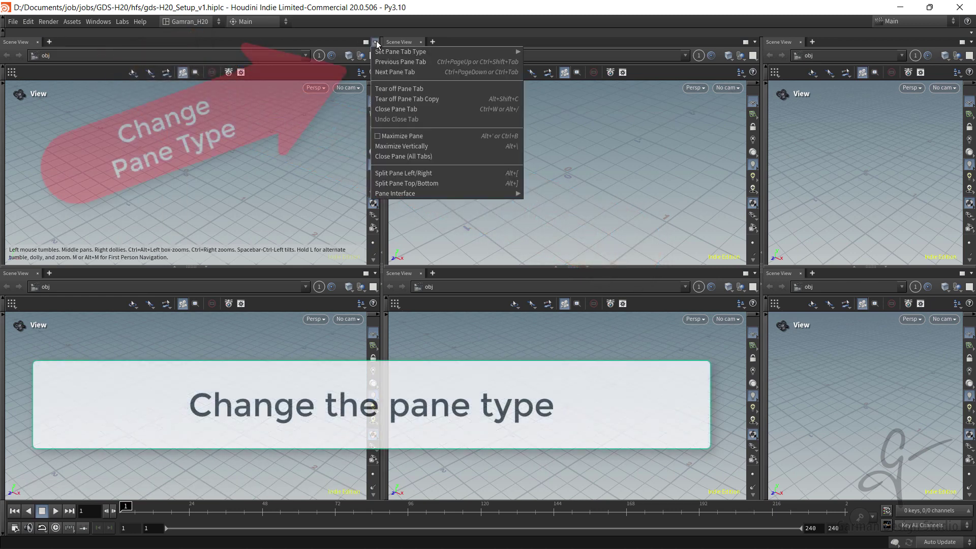
mouse_move(378, 56)
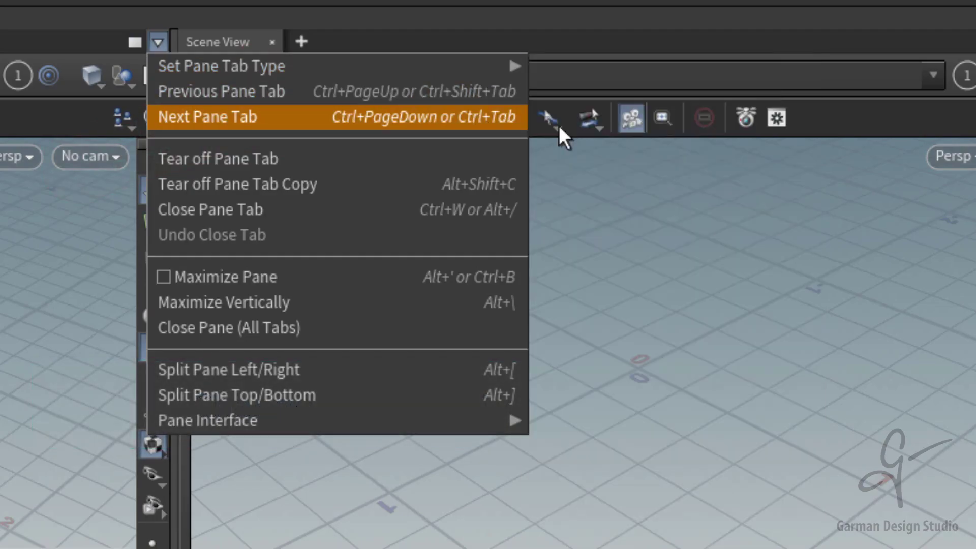
mouse_move(510, 68)
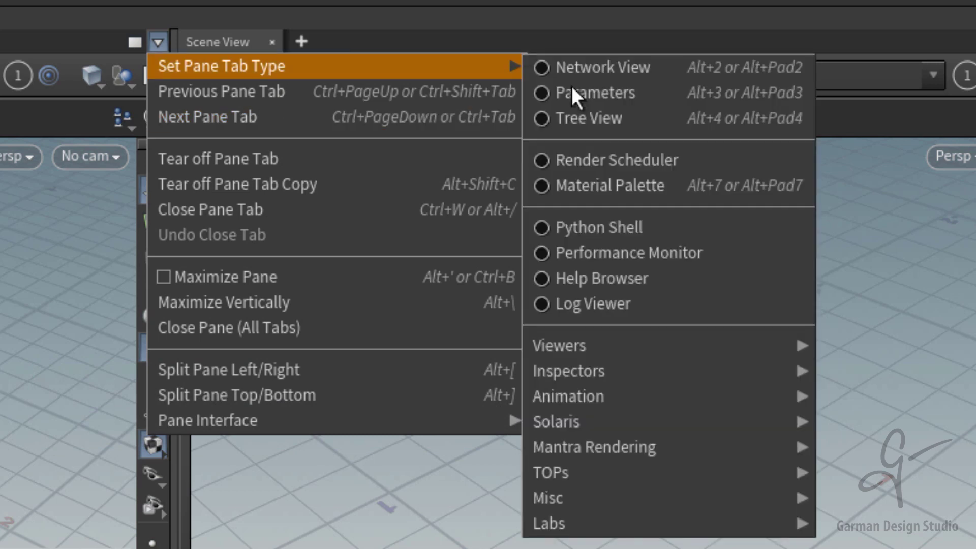
click(600, 120)
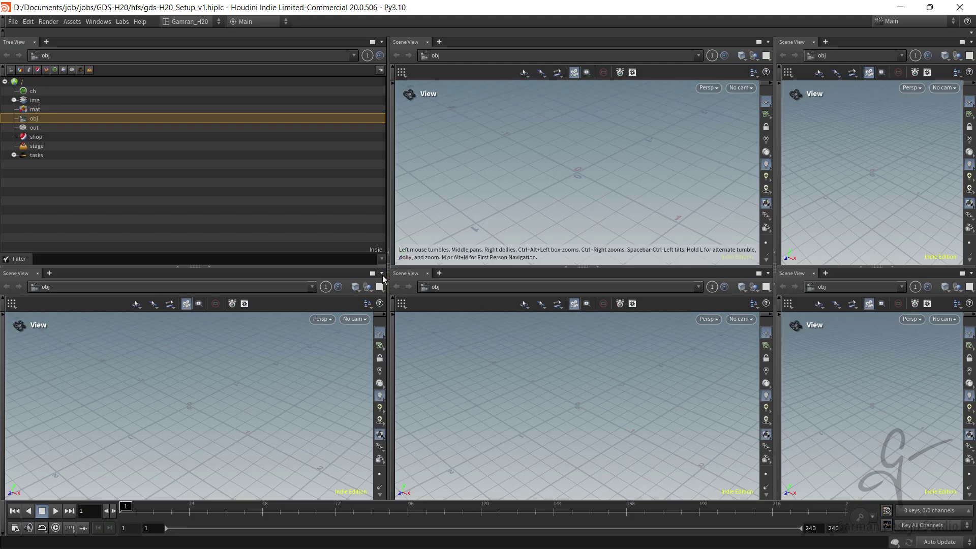
Step: Change the pane below the Tree View to a Textport
click(381, 273)
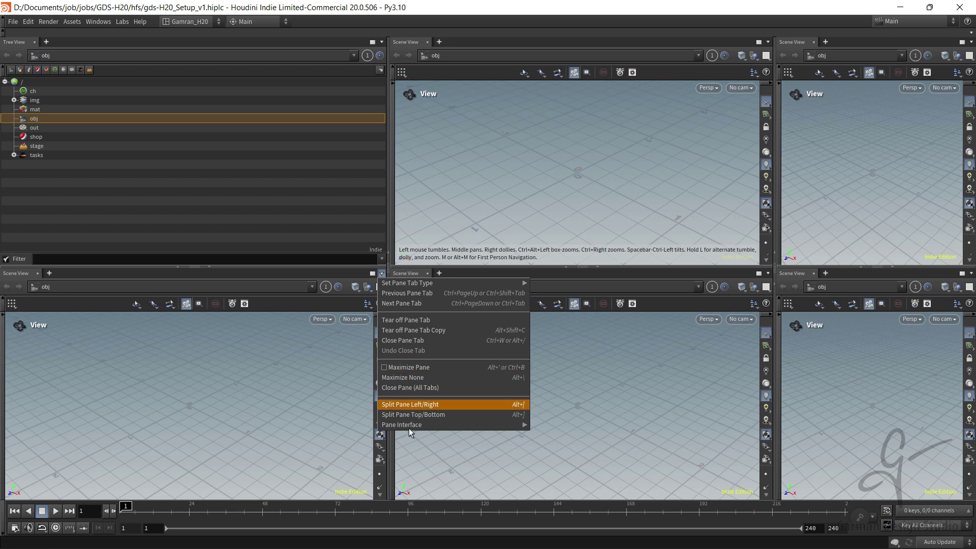
mouse_move(409, 427)
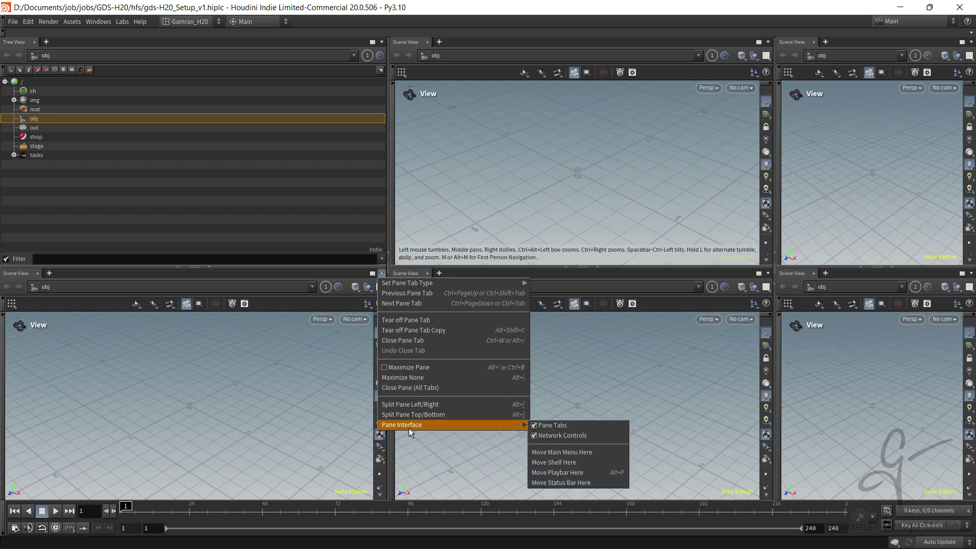
mouse_move(469, 289)
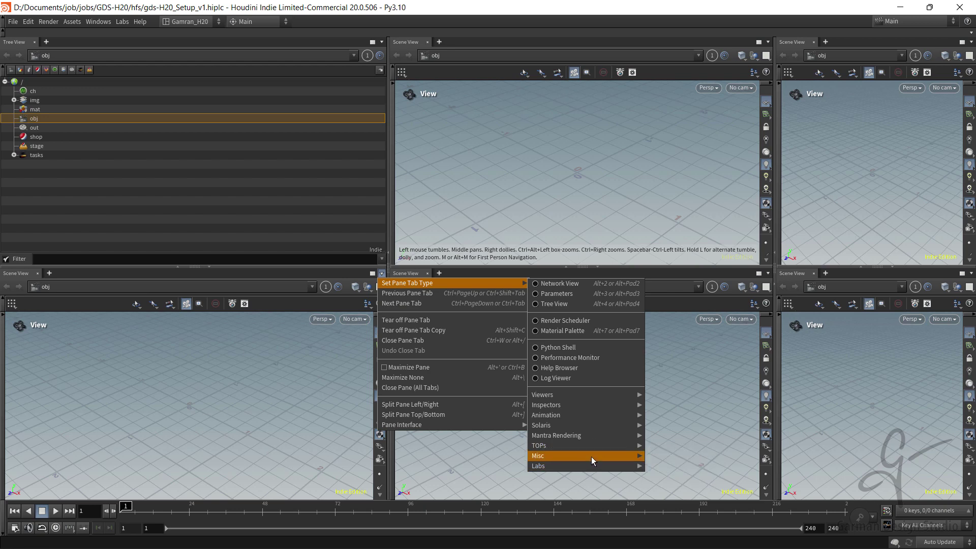
mouse_move(591, 456)
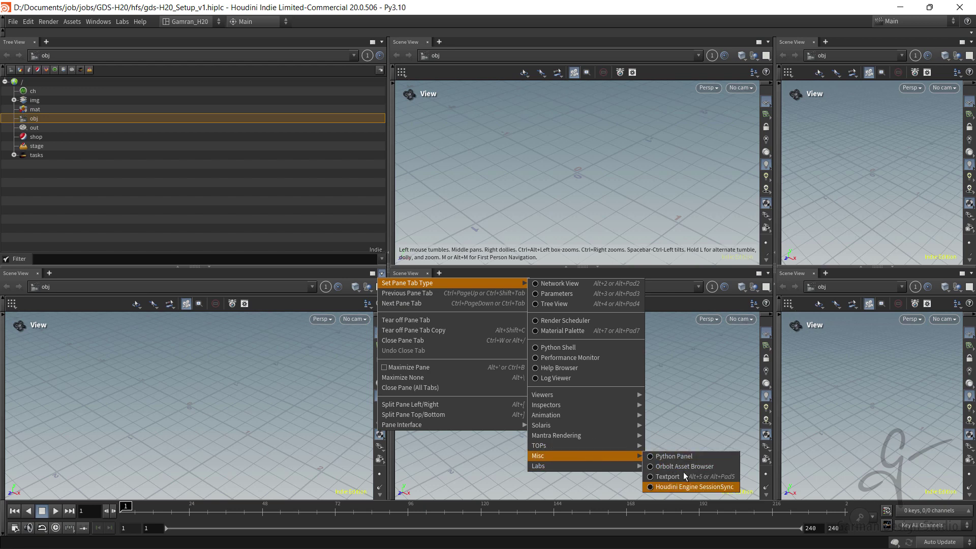
click(681, 476)
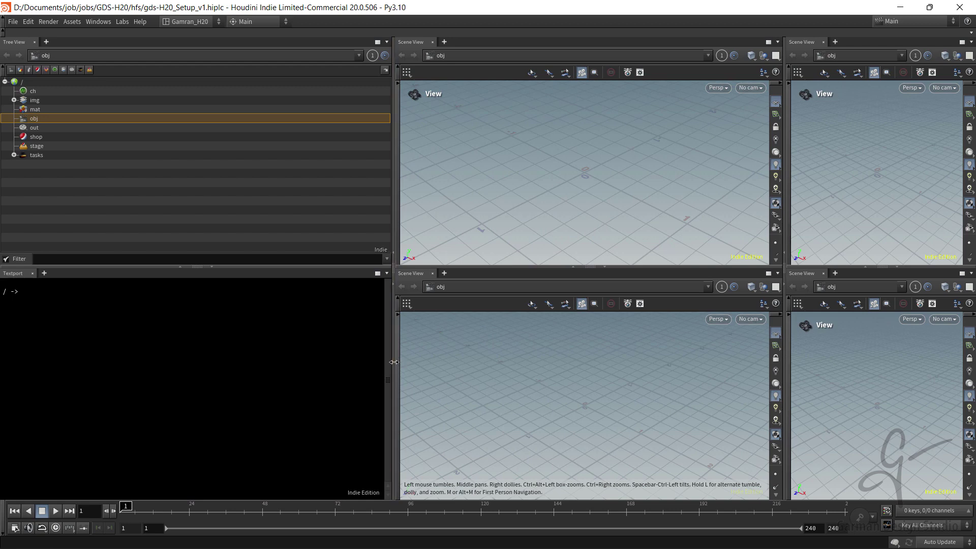
Step: Resize the panes so the first column is narrow, its Tree View and the middle upper view are taller, and the last column is wider
drag(393, 362, 216, 366)
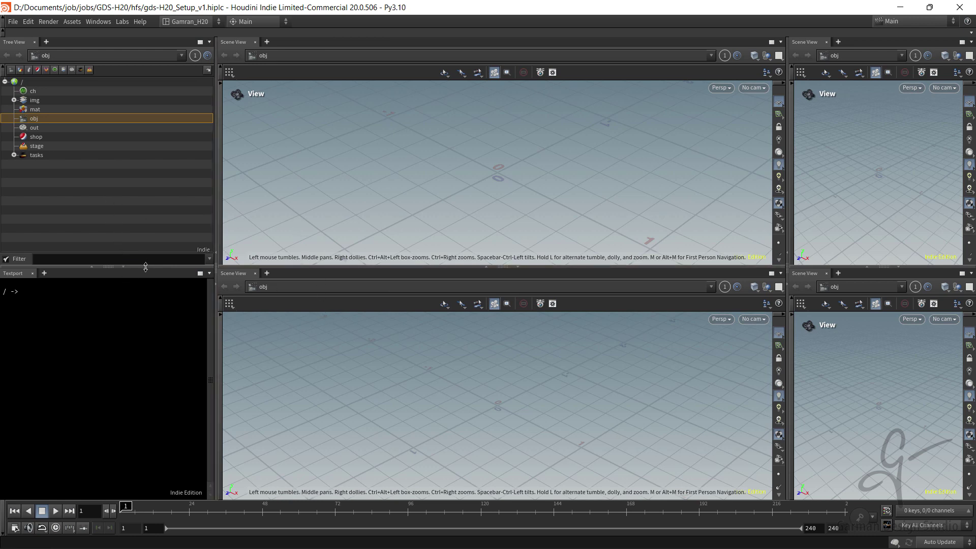
drag(145, 266, 143, 333)
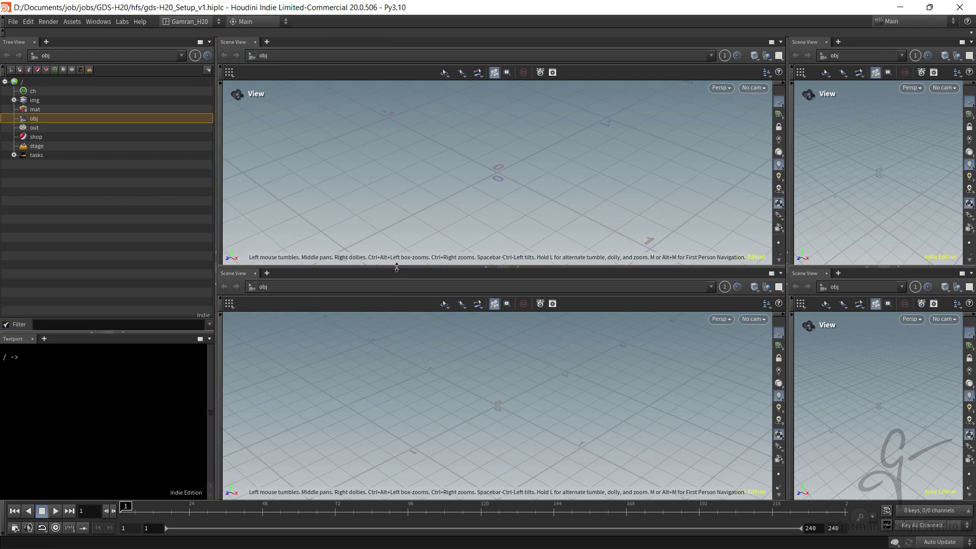
drag(397, 268, 374, 302)
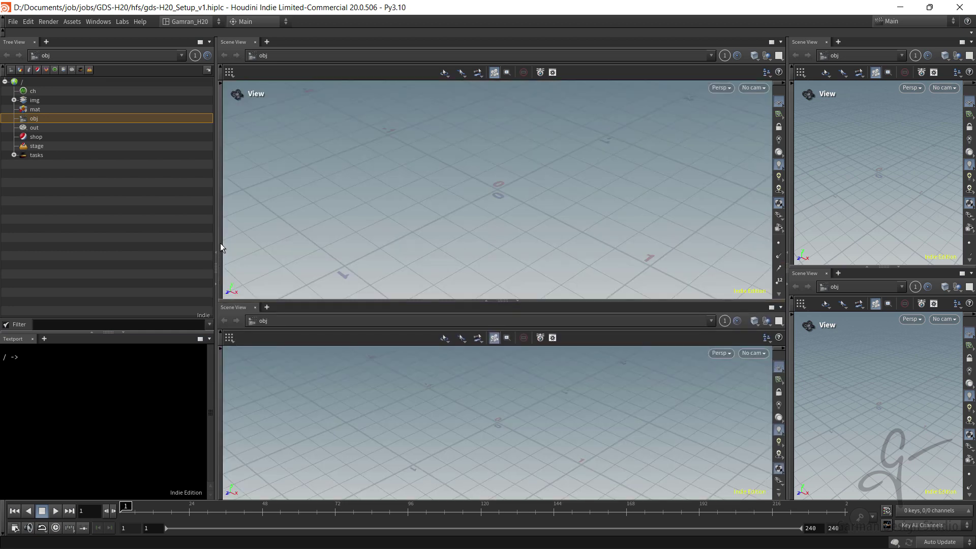
drag(216, 229, 147, 230)
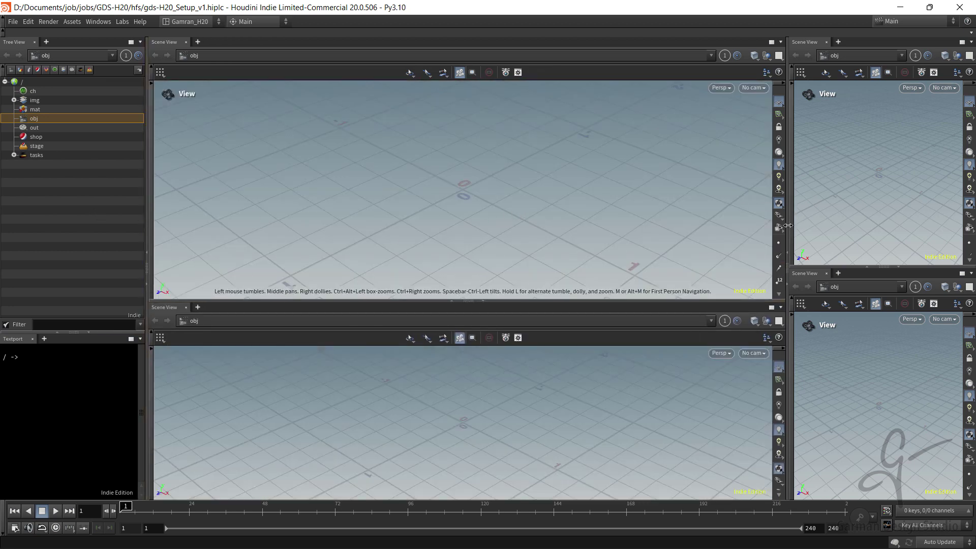
drag(787, 226, 652, 244)
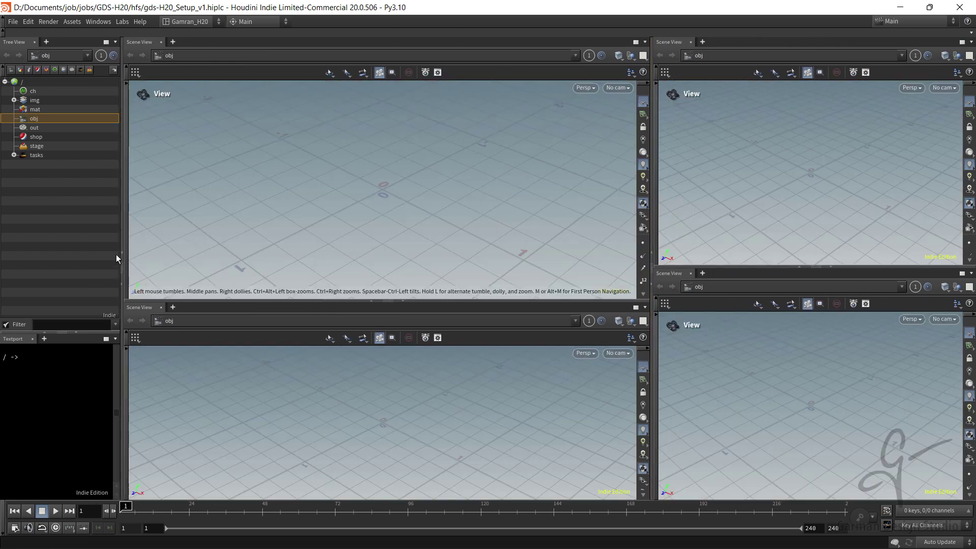
Step: Change the middle column's lower pane to a Geometry Spreadsheet and widen the last column further
click(645, 307)
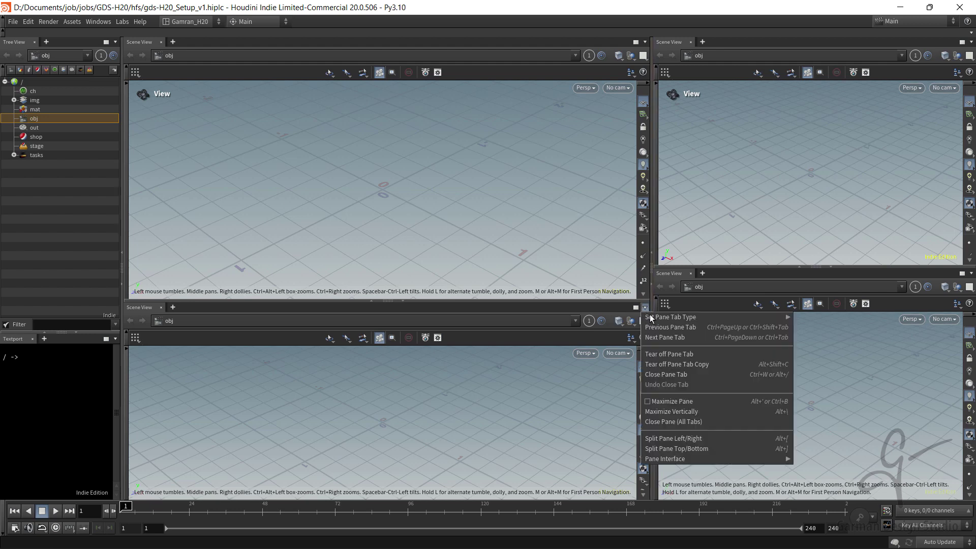
mouse_move(649, 317)
mouse_move(807, 440)
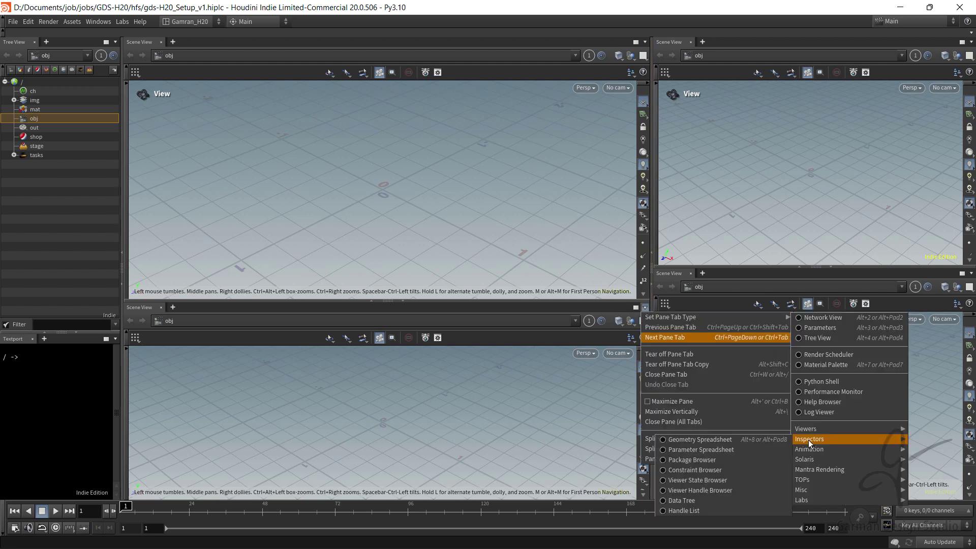
click(743, 441)
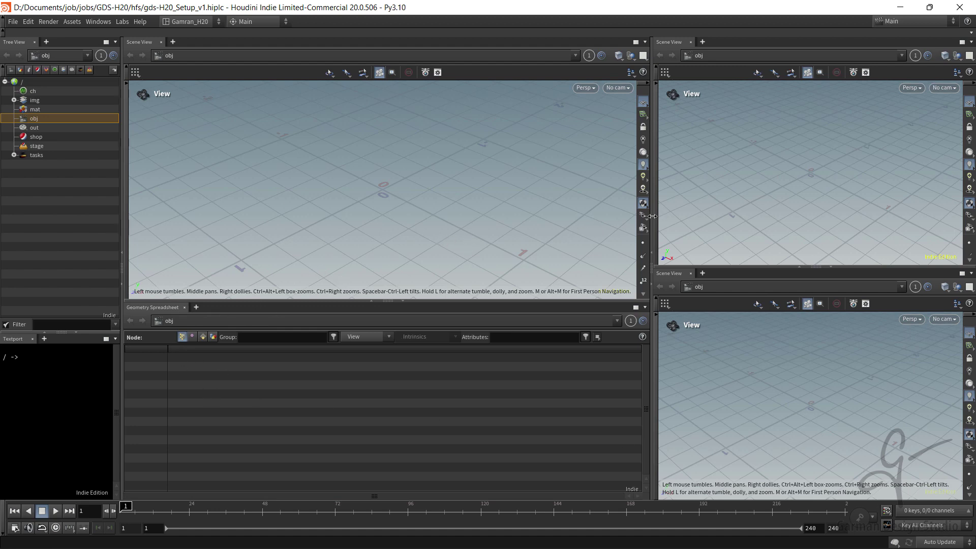
drag(591, 232, 579, 231)
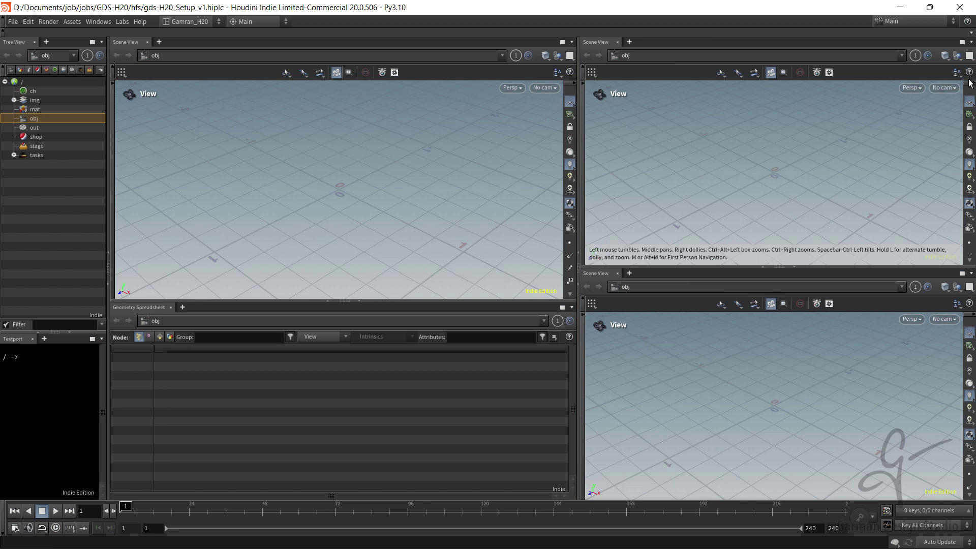
Step: Change the last column's upper pane to a Network View
click(971, 42)
mouse_move(950, 54)
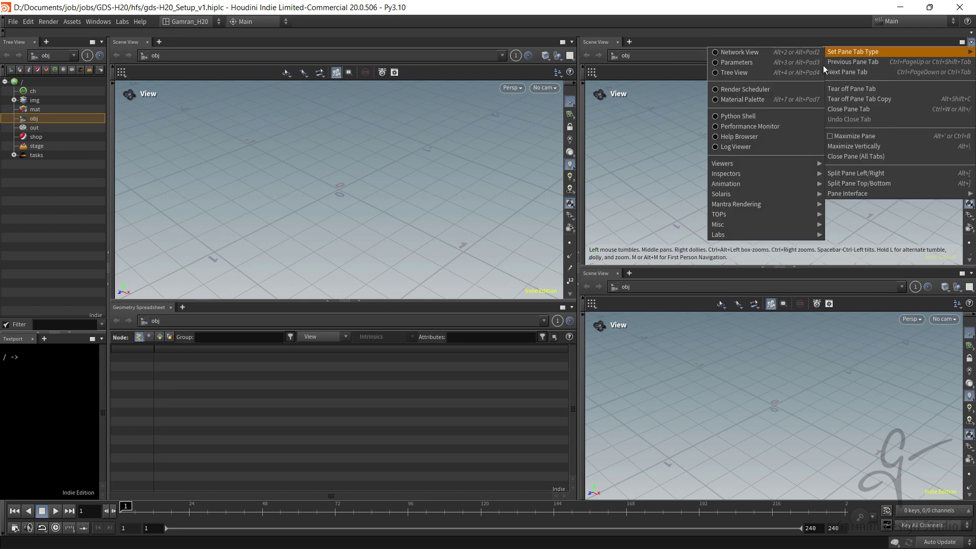
click(741, 52)
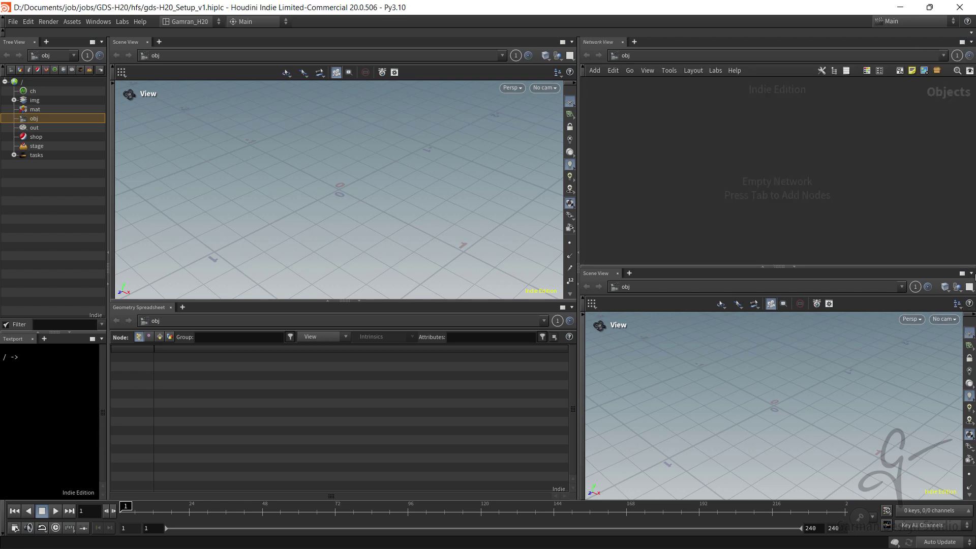
Step: Change the last column's lower pane to a Parameters pane
click(971, 274)
mouse_move(913, 285)
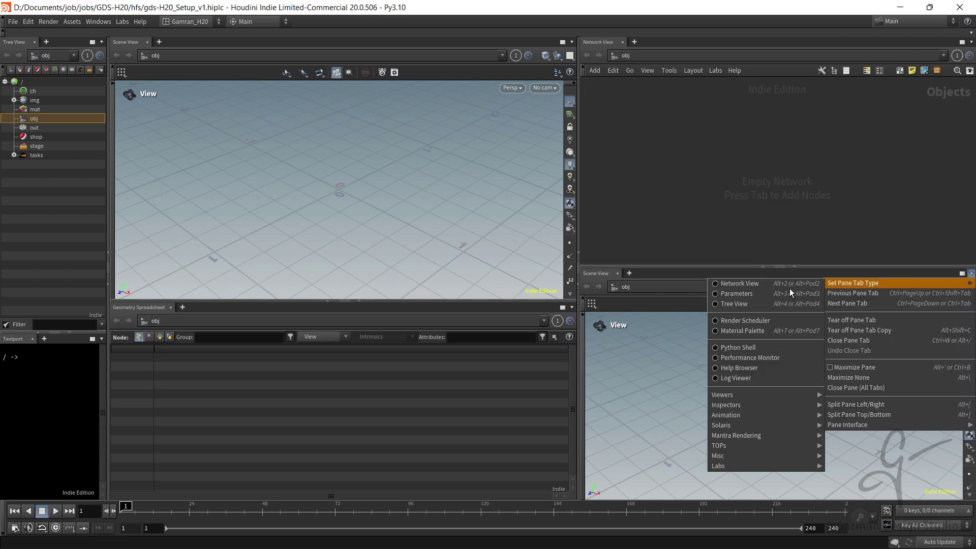
click(777, 294)
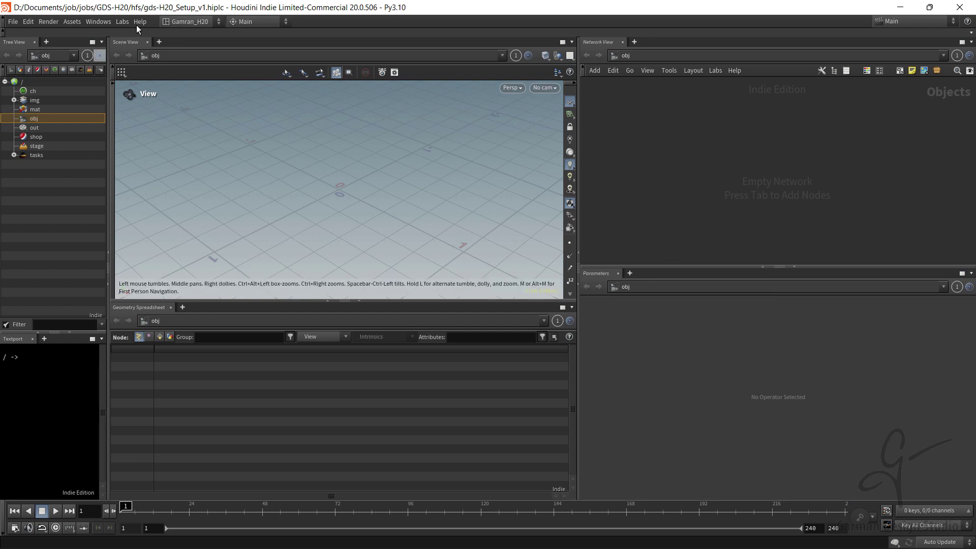
Step: Save the current desktop layout Gamran_H20 and dismiss the save message
click(198, 23)
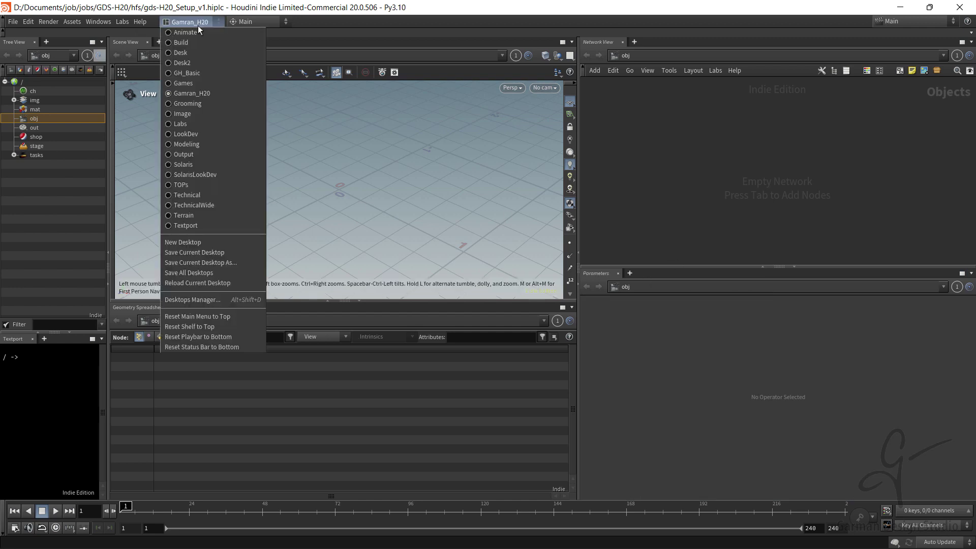
click(201, 253)
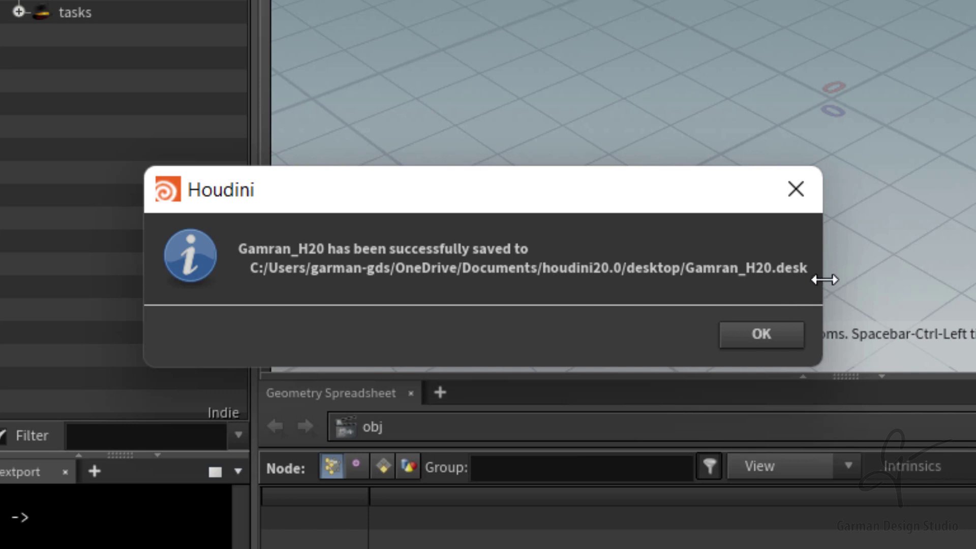
drag(823, 279, 974, 277)
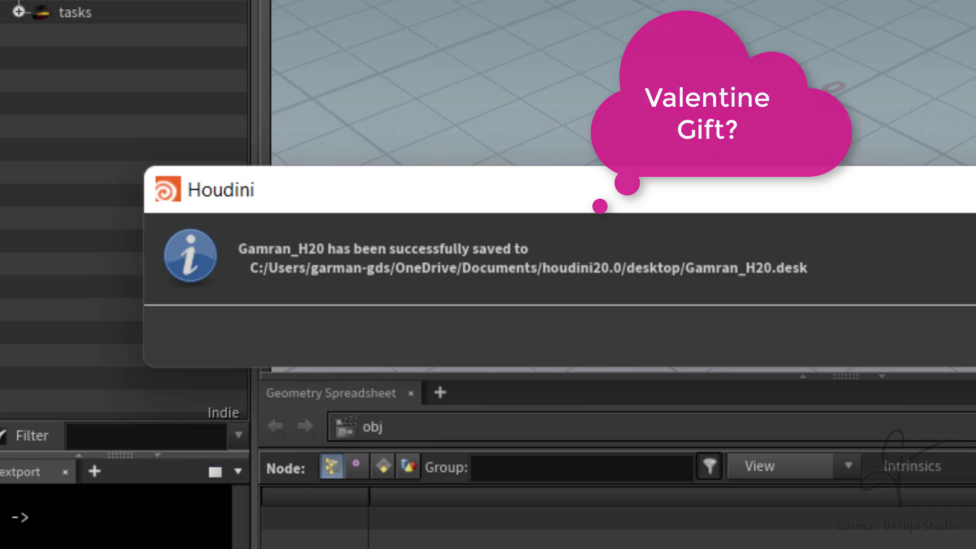
click(515, 283)
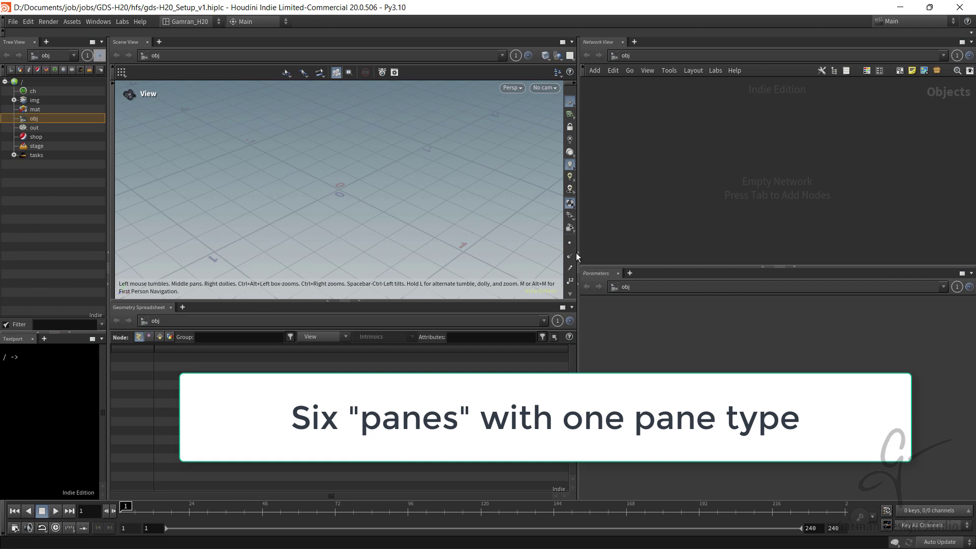
Step: Widen the middle column and add a Composite View tab beside the Scene View in its upper pane
drag(578, 257, 650, 234)
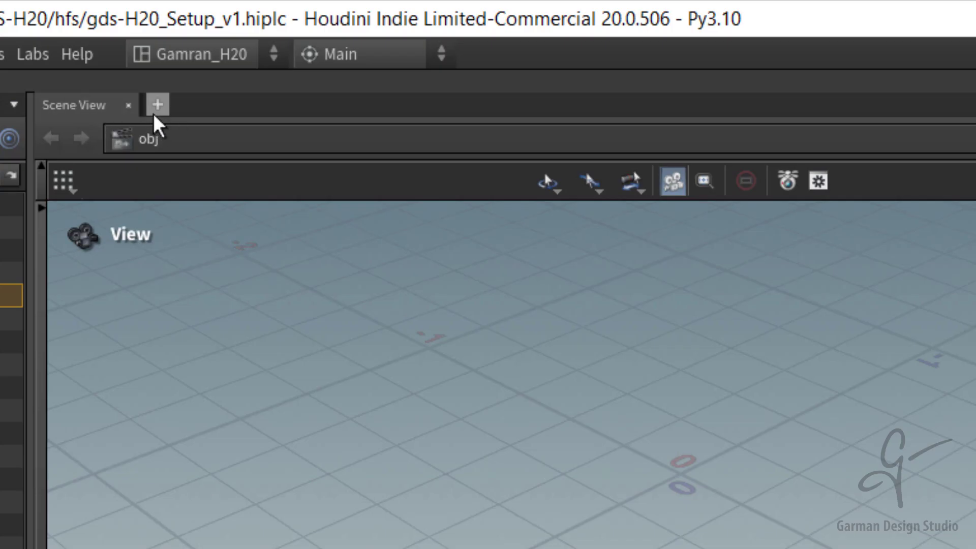
click(158, 111)
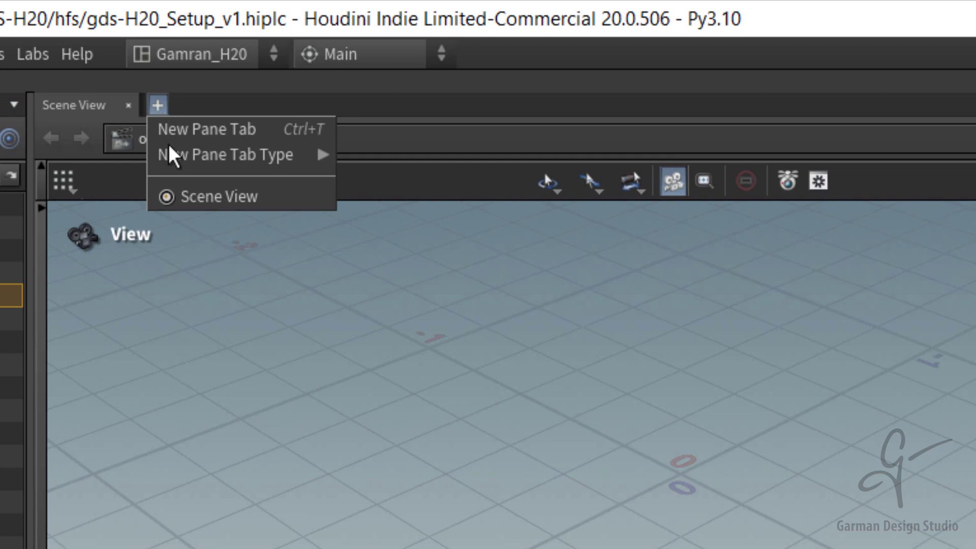
mouse_move(173, 158)
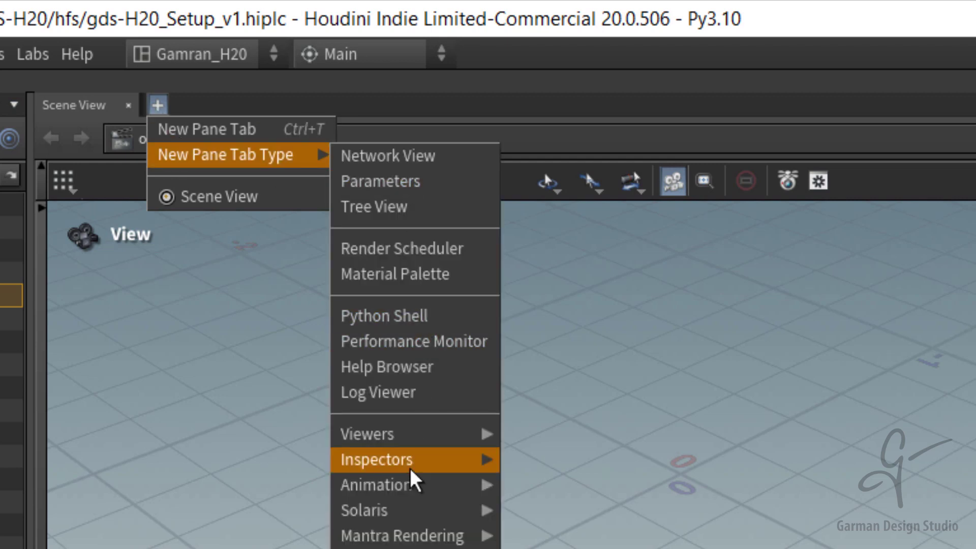
mouse_move(413, 437)
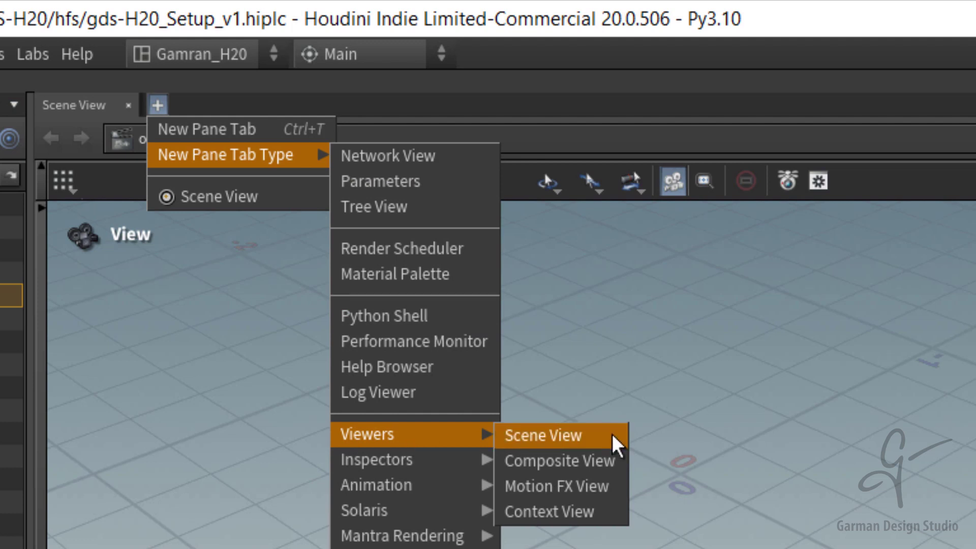
click(604, 462)
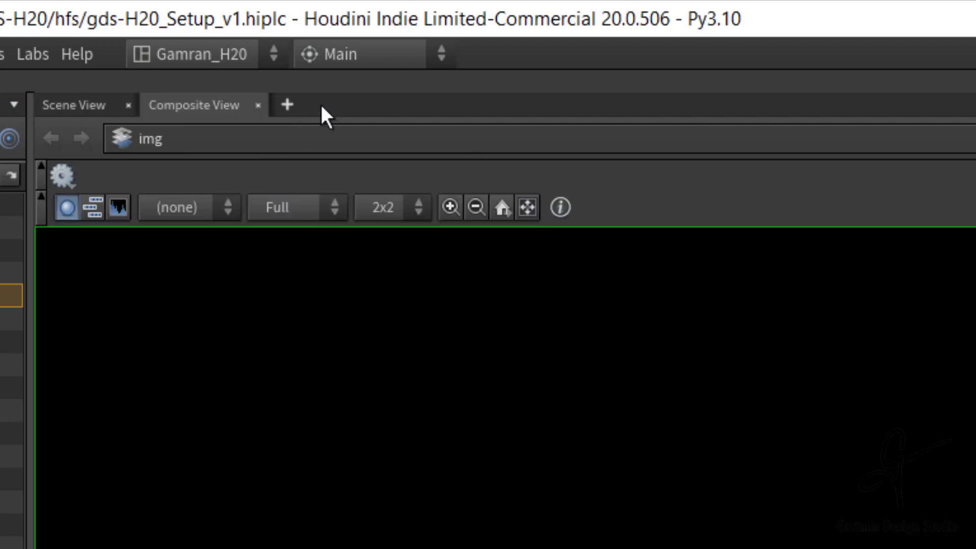
Step: Add a Context View tab after the Composite View in the middle column's upper pane
click(288, 105)
mouse_move(379, 163)
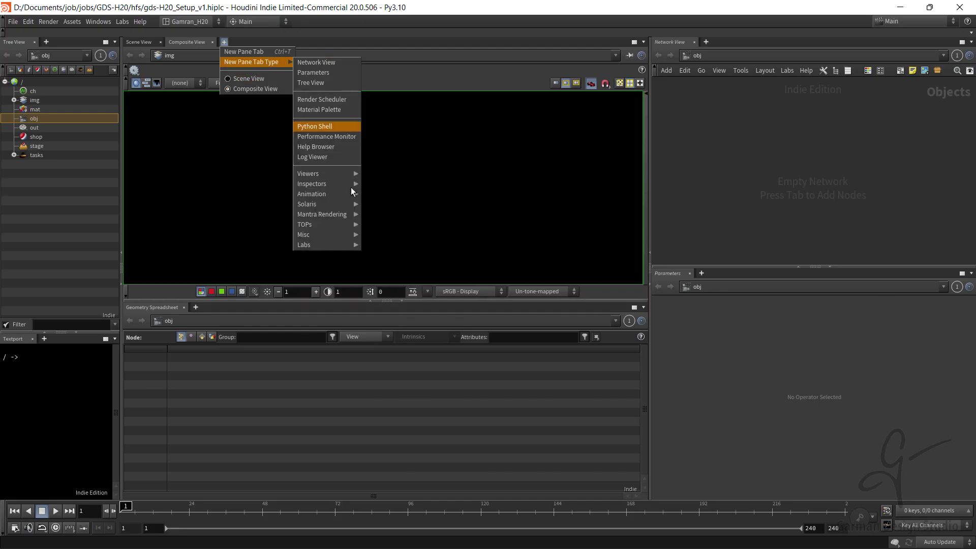
mouse_move(352, 186)
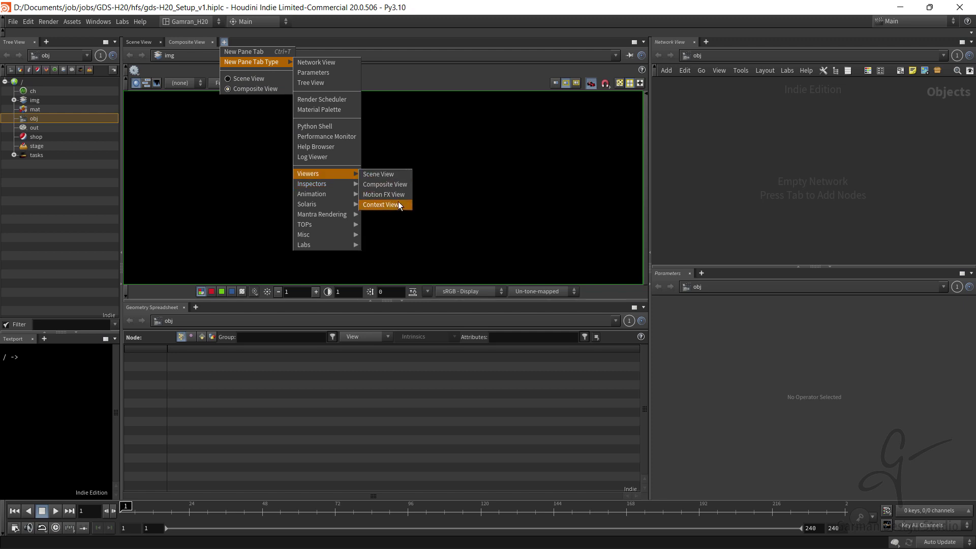
click(398, 201)
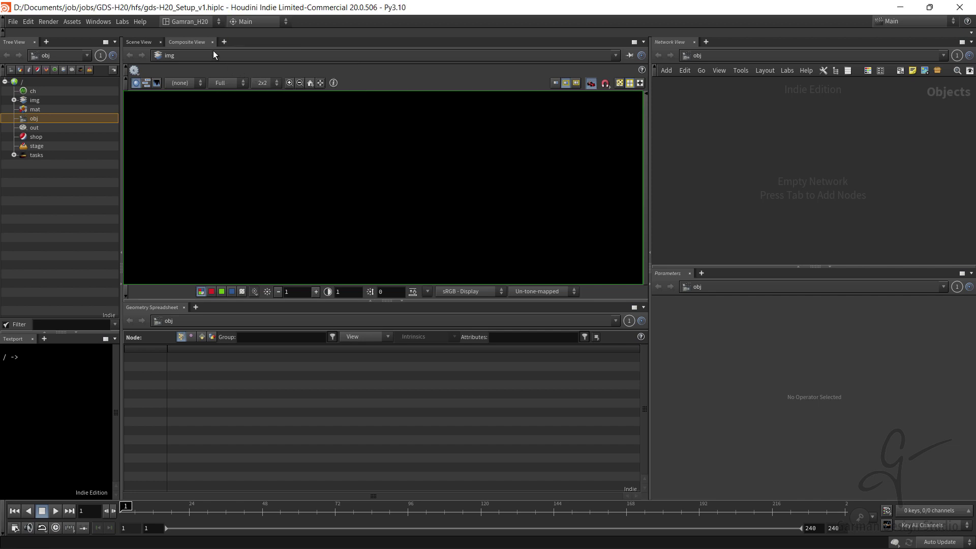
Step: Check the Scene View tab's link setting and link the Composite View tab to group 1
click(142, 42)
click(144, 41)
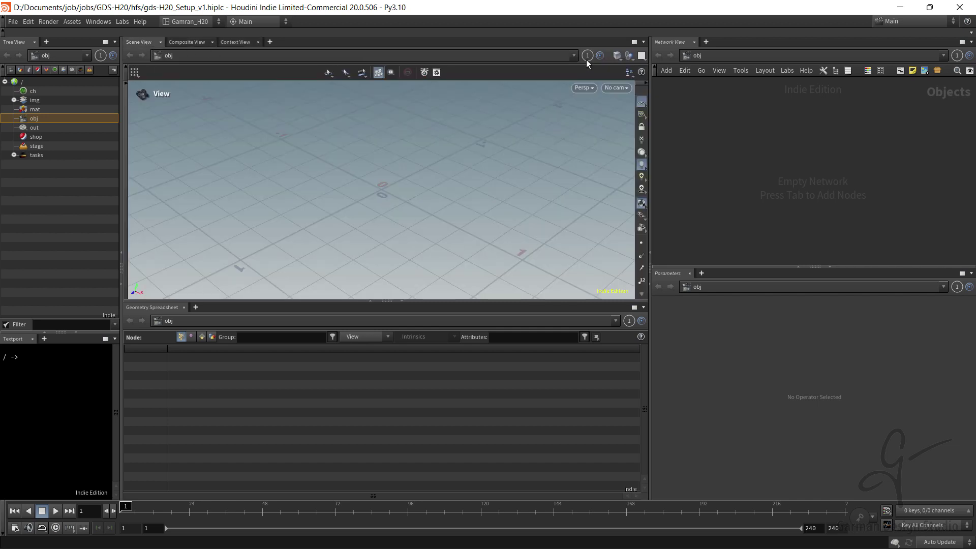
click(179, 43)
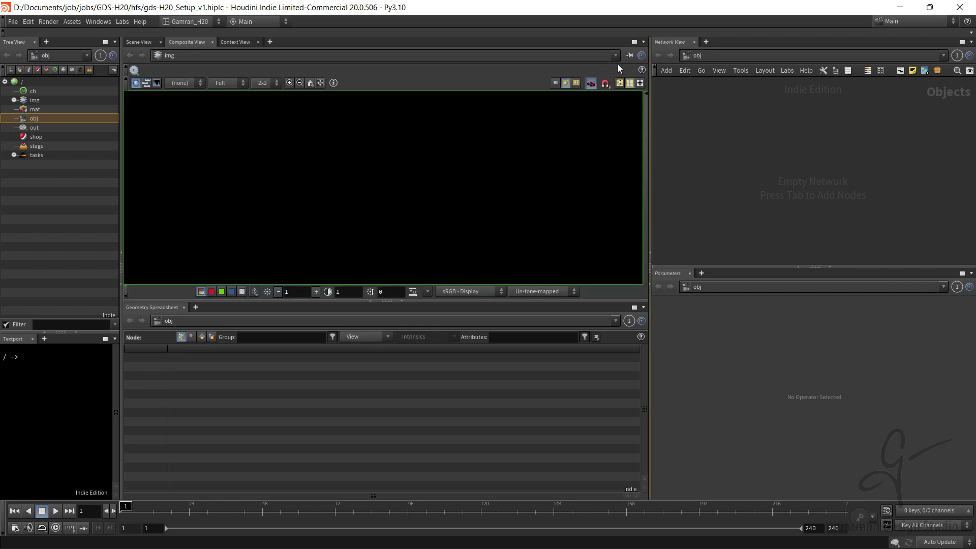
click(629, 55)
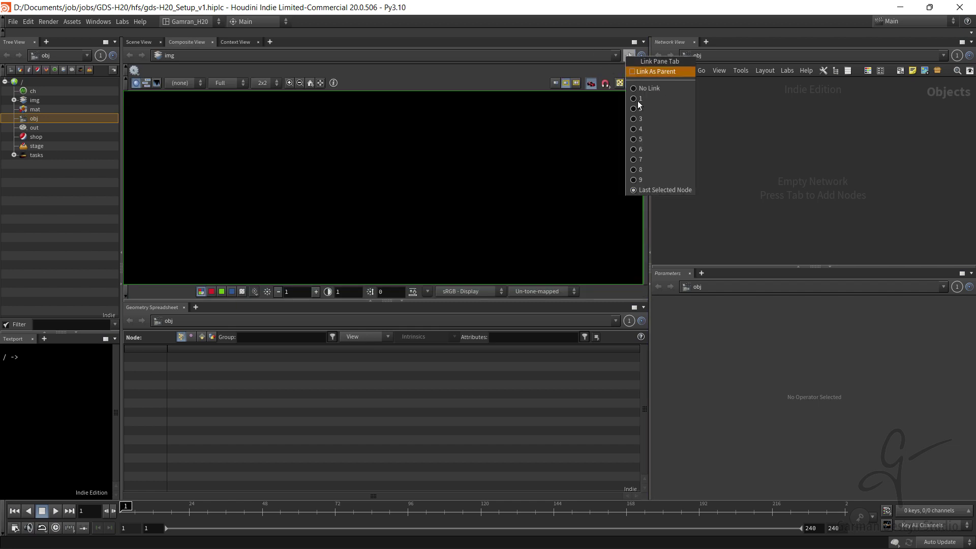
click(656, 98)
Step: Link the Context View tab to group 1 and return to the Scene View tab
click(237, 43)
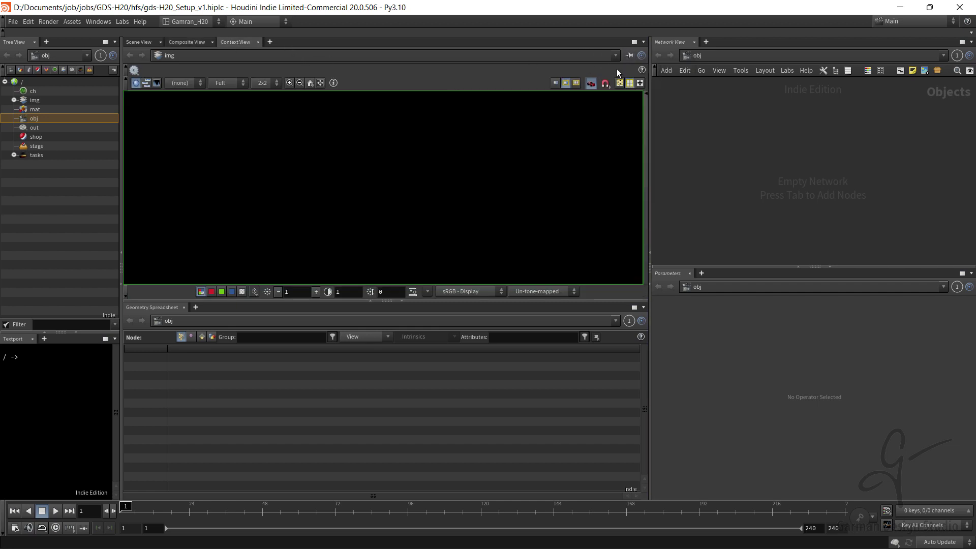
click(629, 56)
click(642, 102)
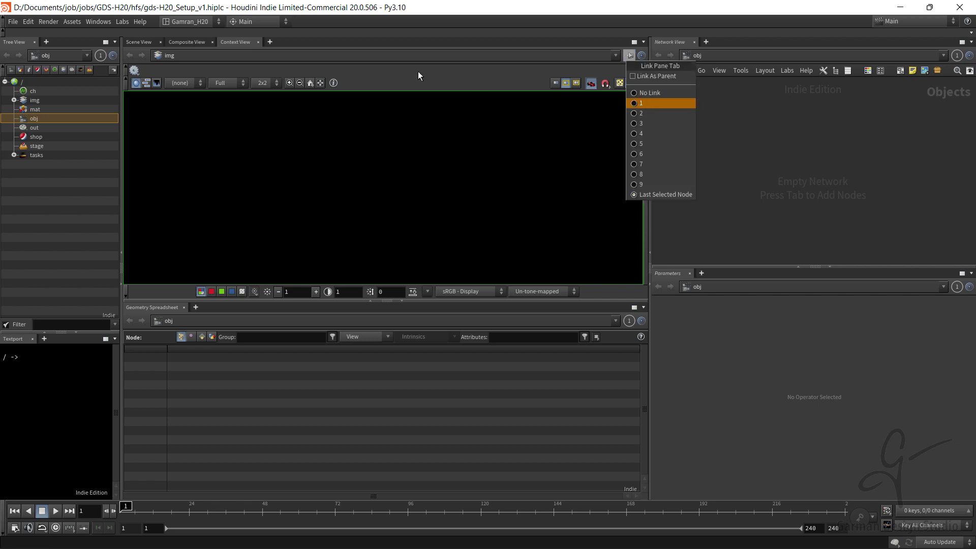
click(183, 42)
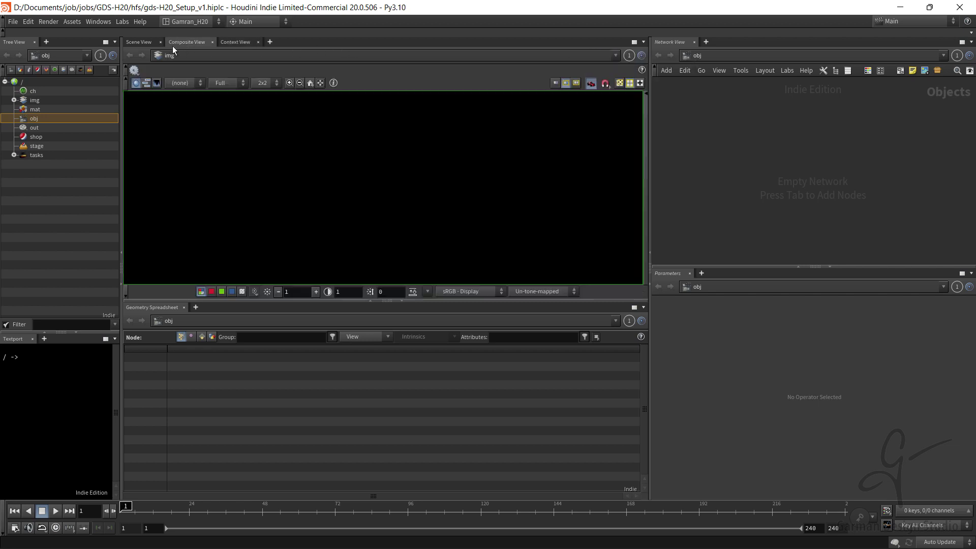
click(142, 41)
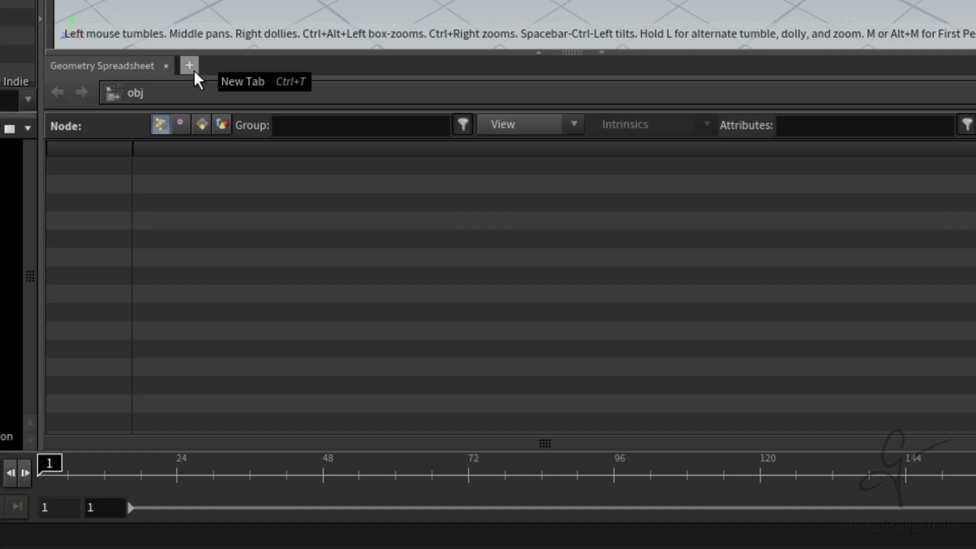
Step: Add a Textport tab beside the Geometry Spreadsheet in the middle column's lower pane
click(196, 308)
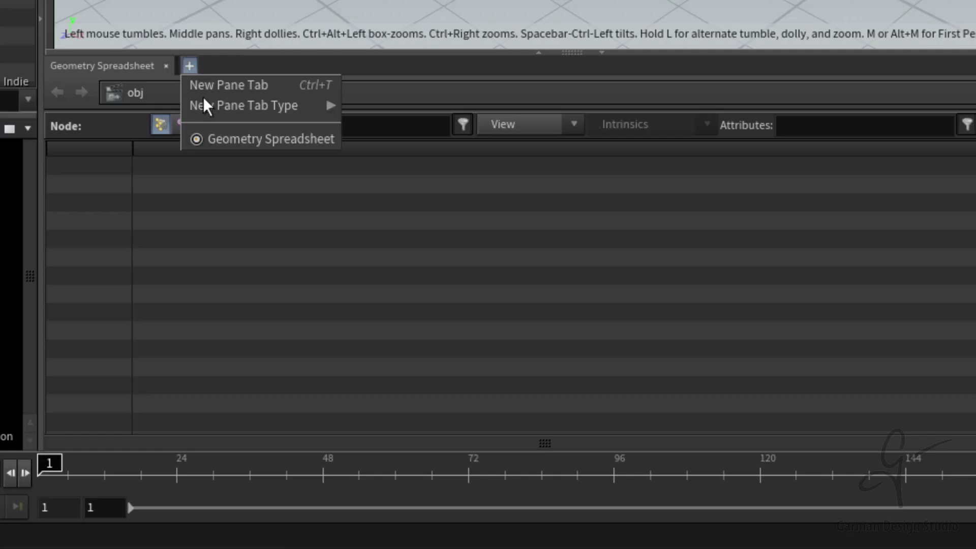
mouse_move(206, 331)
mouse_move(461, 480)
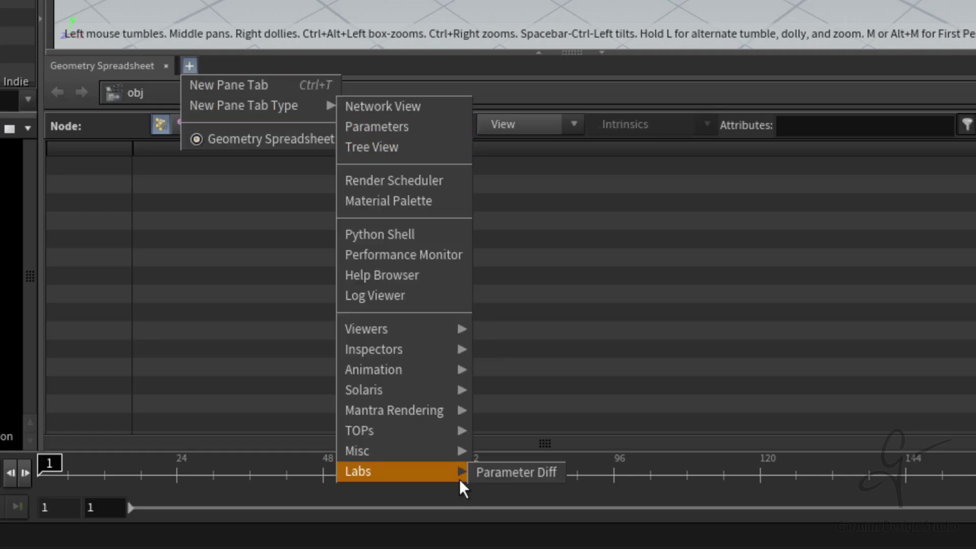
mouse_move(451, 462)
click(550, 495)
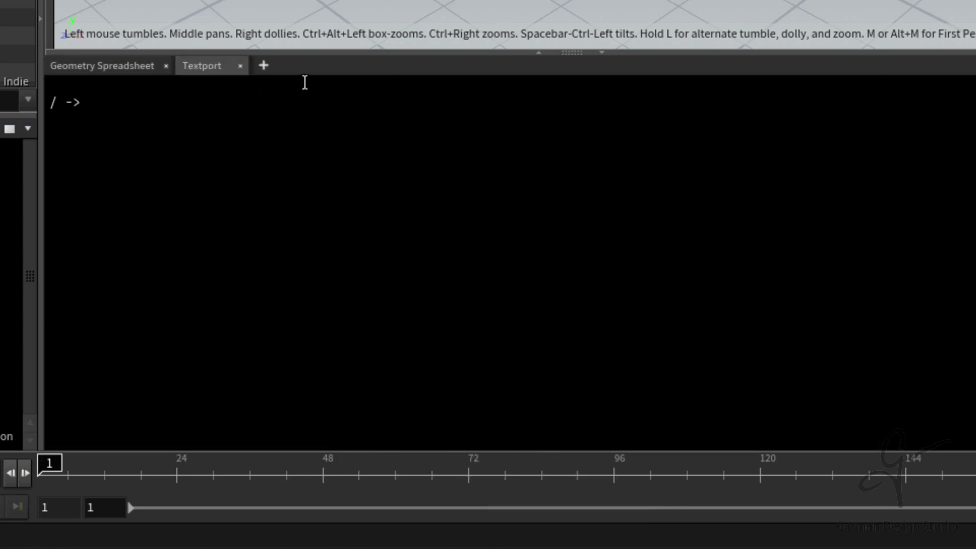
Step: Add a Take List tab after the middle column's Textport and bring the Geometry Spreadsheet back to the front
click(264, 71)
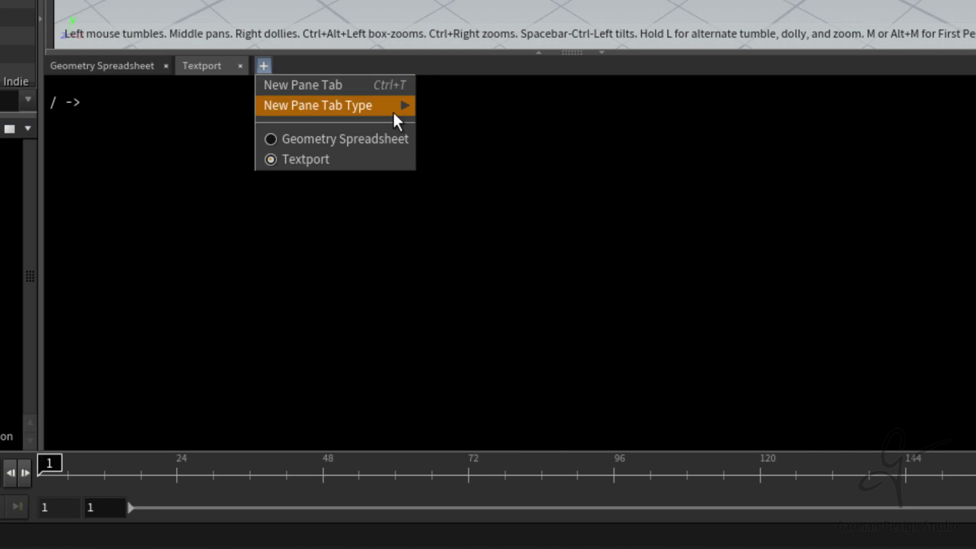
mouse_move(394, 113)
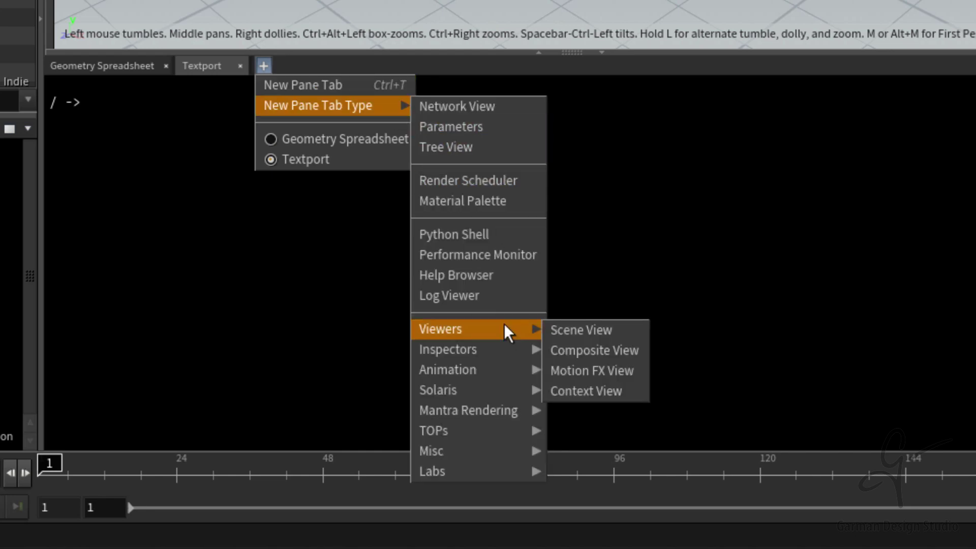
mouse_move(511, 413)
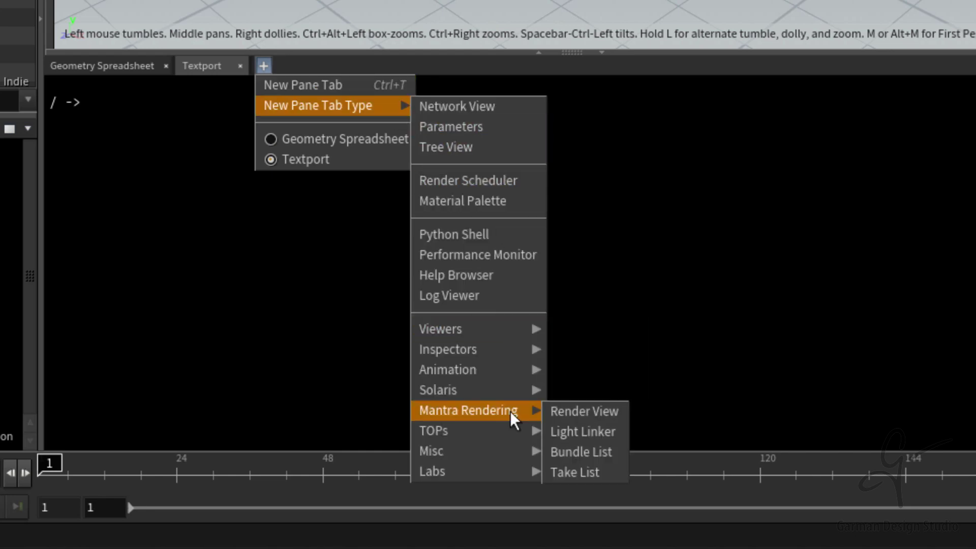
click(599, 472)
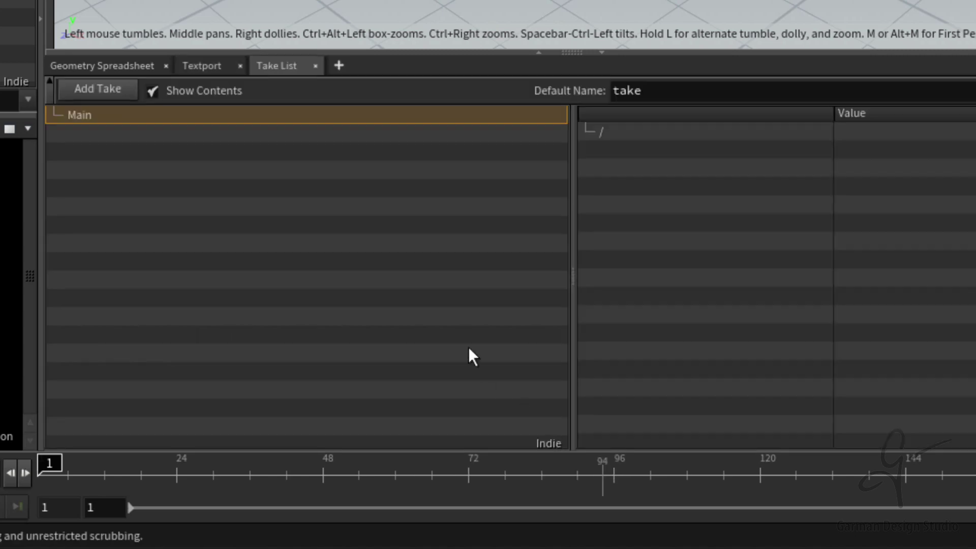
click(109, 71)
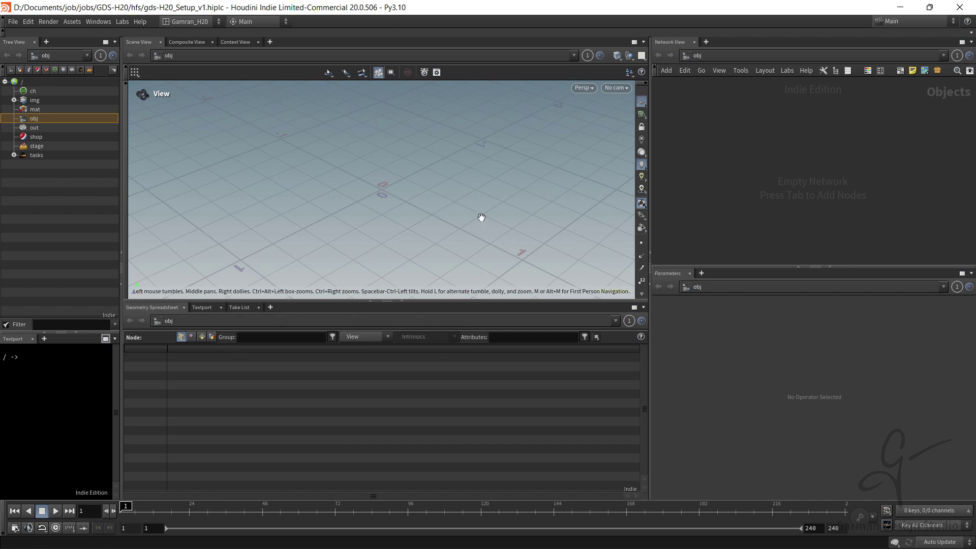
Step: Add a Material Palette tab beside the Network View in the last column's upper pane
click(708, 43)
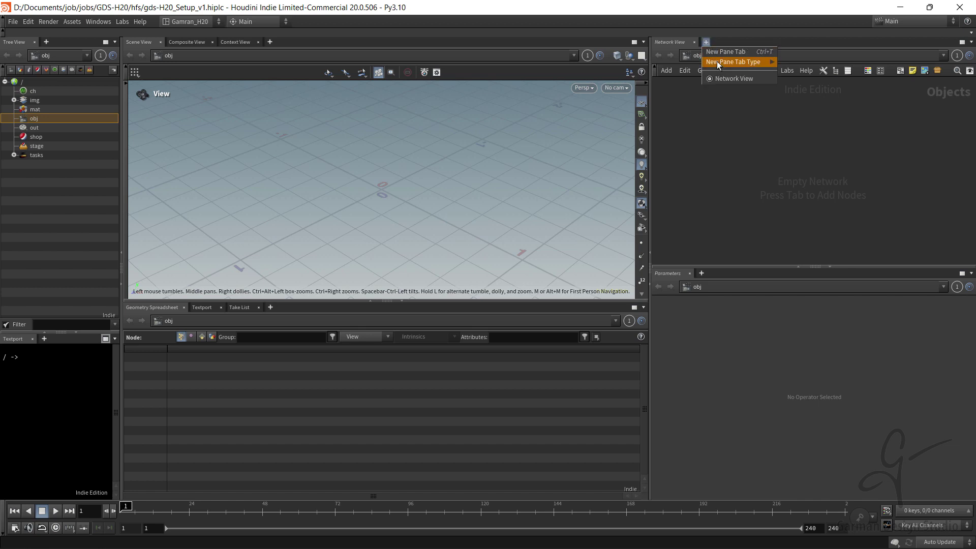
mouse_move(734, 61)
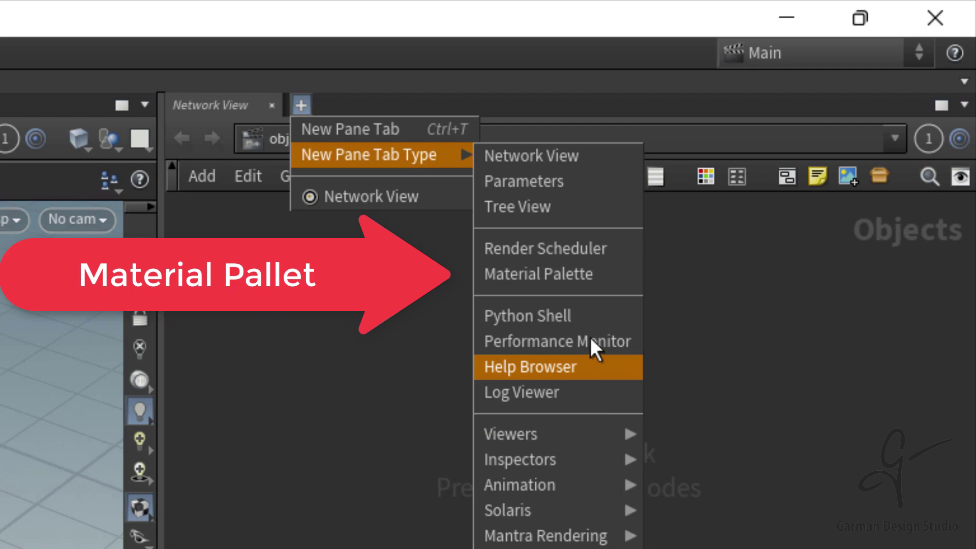
click(586, 284)
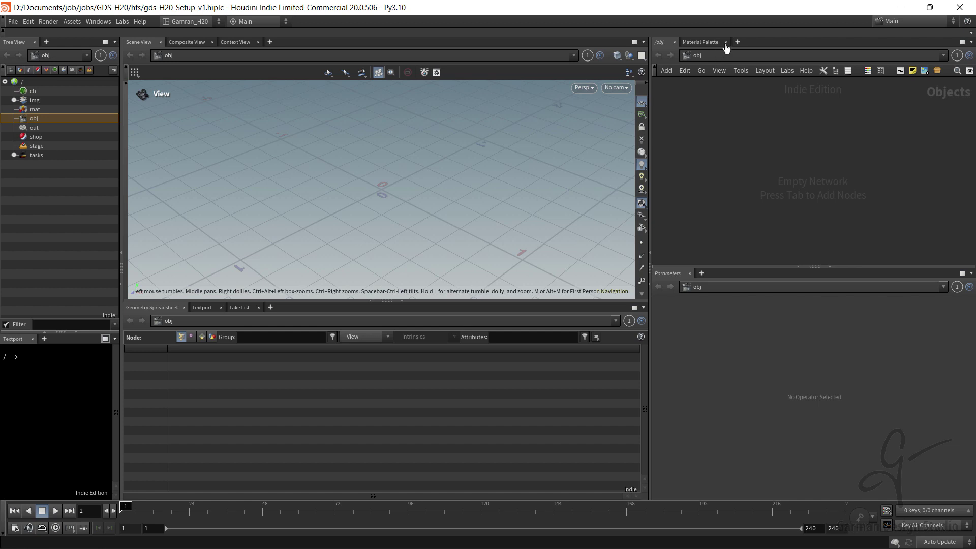
click(701, 273)
mouse_move(722, 292)
mouse_move(812, 435)
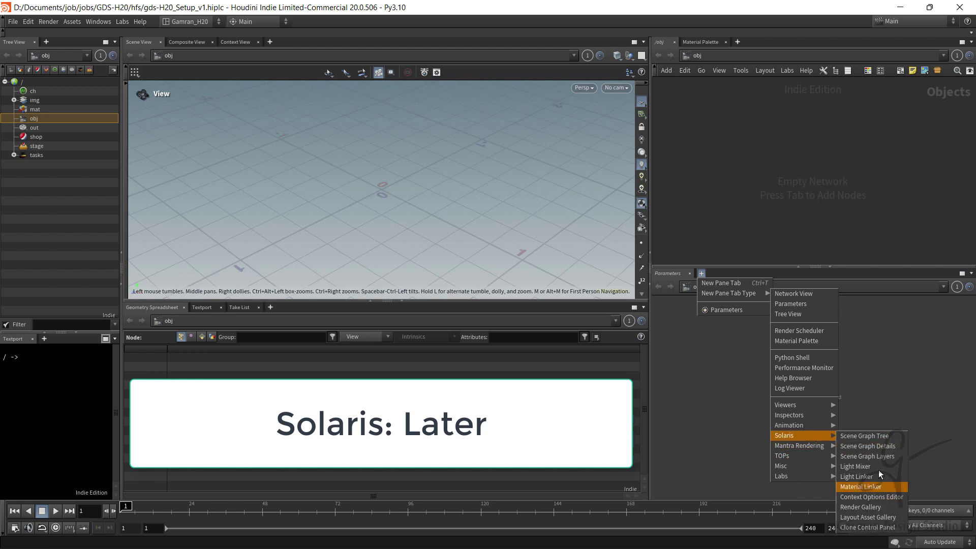
click(846, 331)
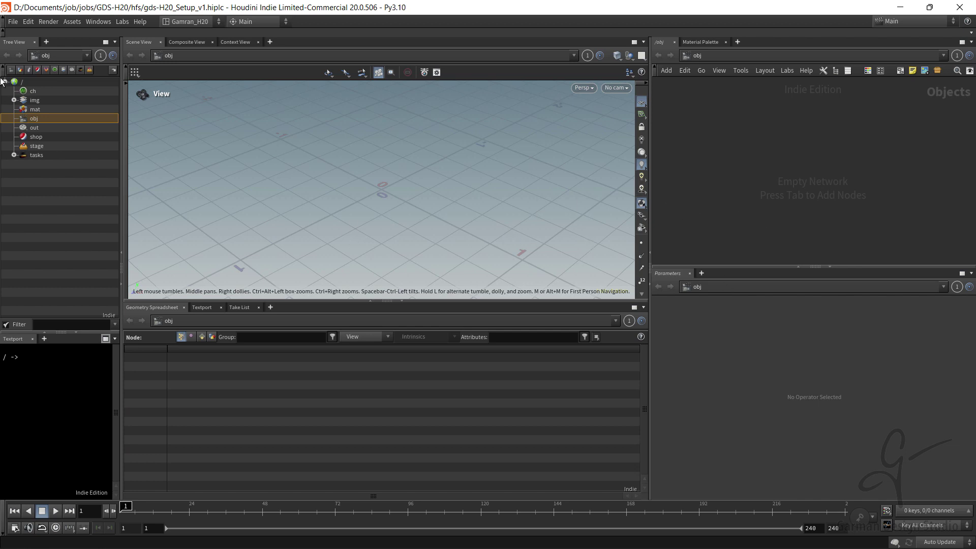
Step: Save the current desktop layout as a new desktop named Gamran_H20_B
click(197, 23)
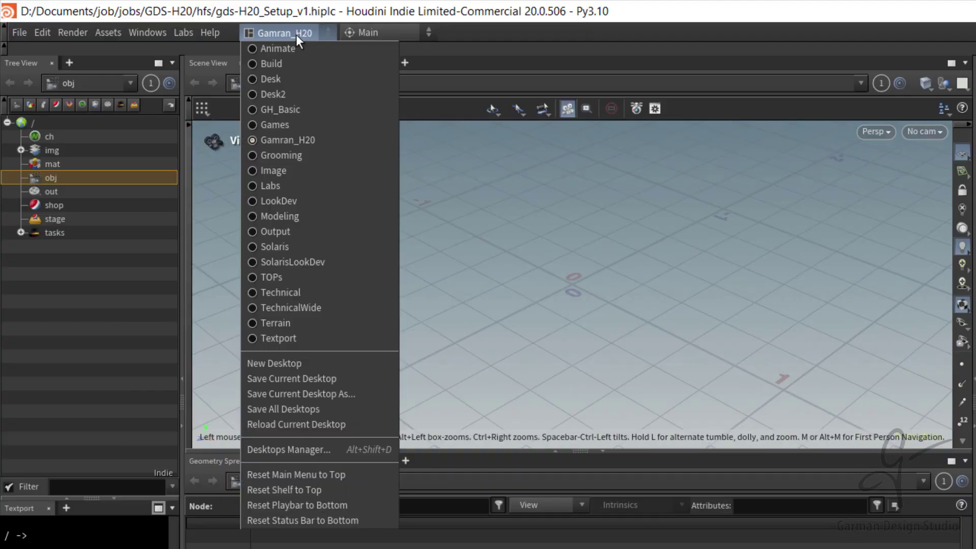
click(291, 378)
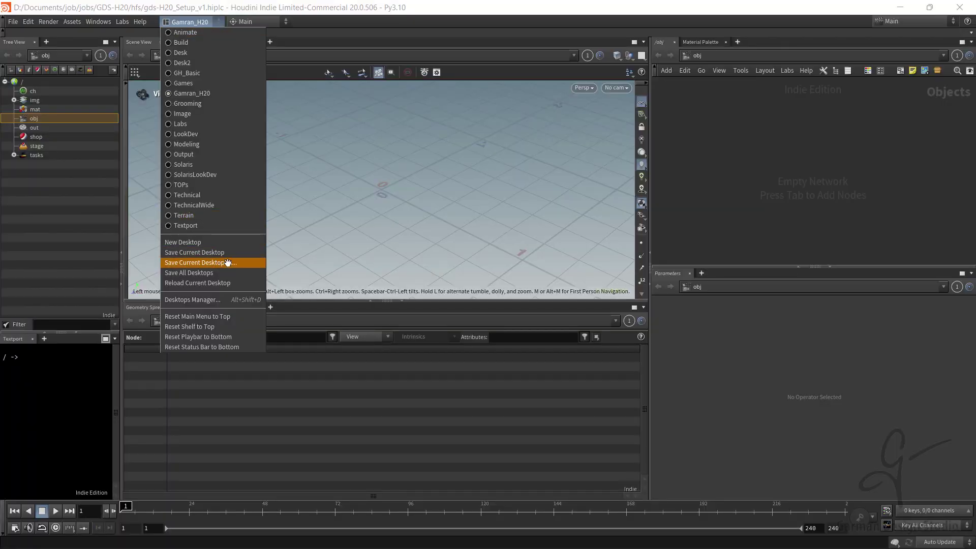
click(222, 263)
click(278, 241)
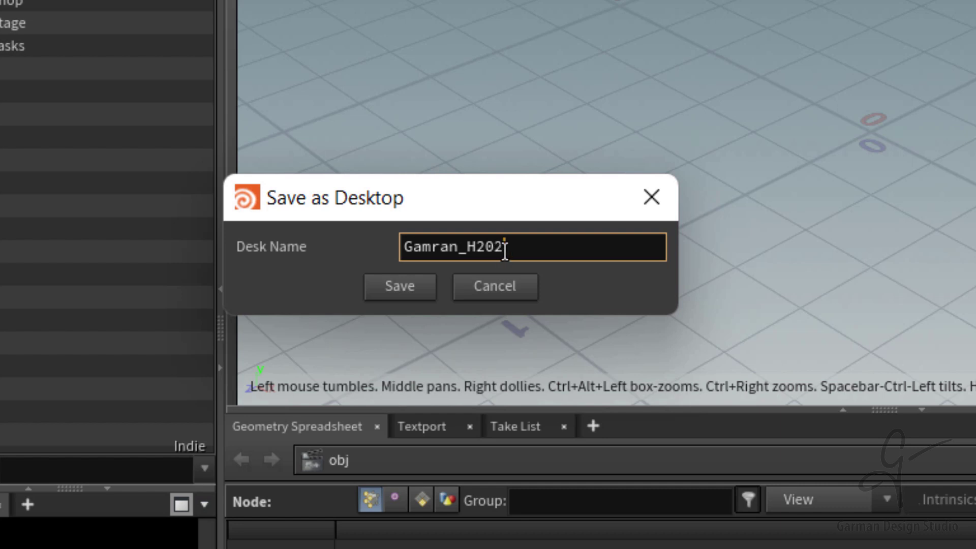
key(shift+Left)
text(V)
drag(502, 260, 538, 265)
text(B)
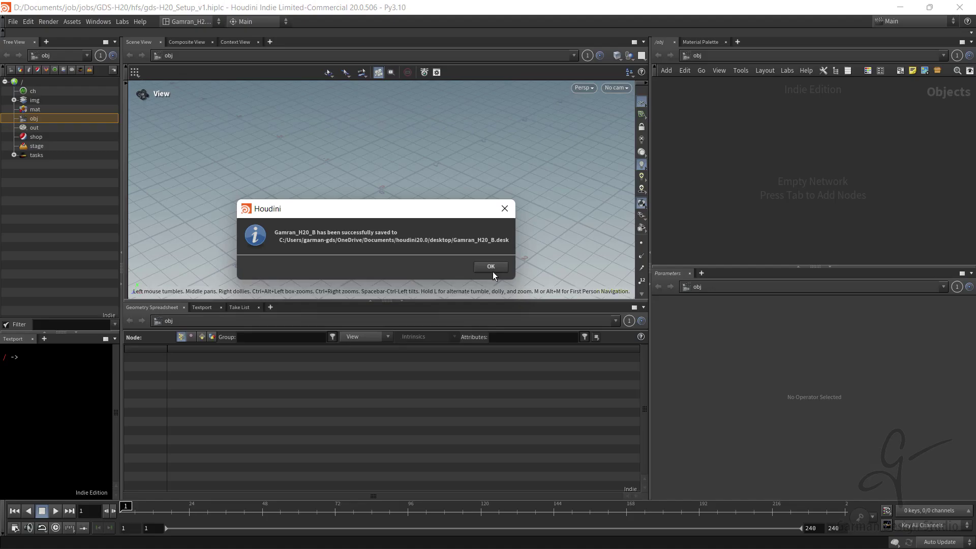
click(492, 271)
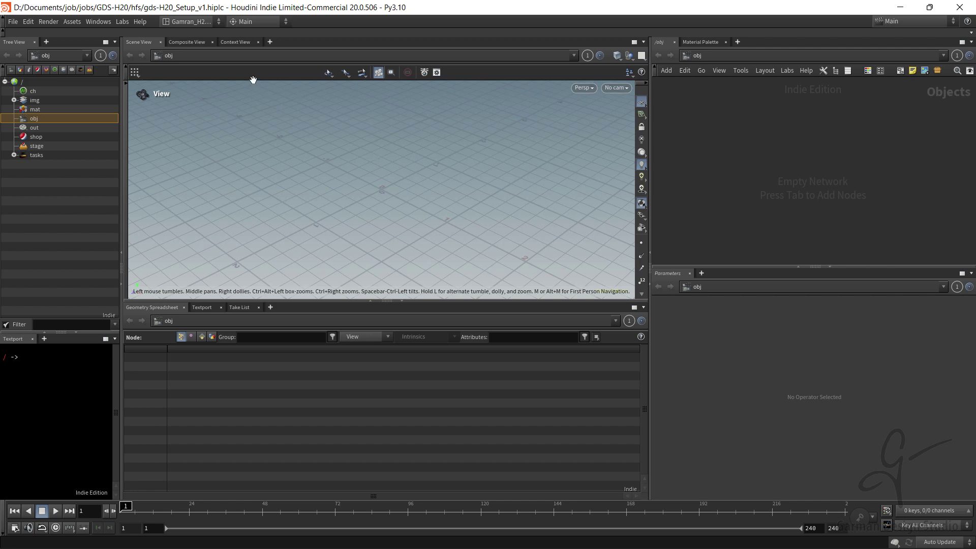
Step: Switch back and forth between the Gamran_H20 and Gamran_H20_B desktops to compare them, finishing on Gamran_H20
click(202, 23)
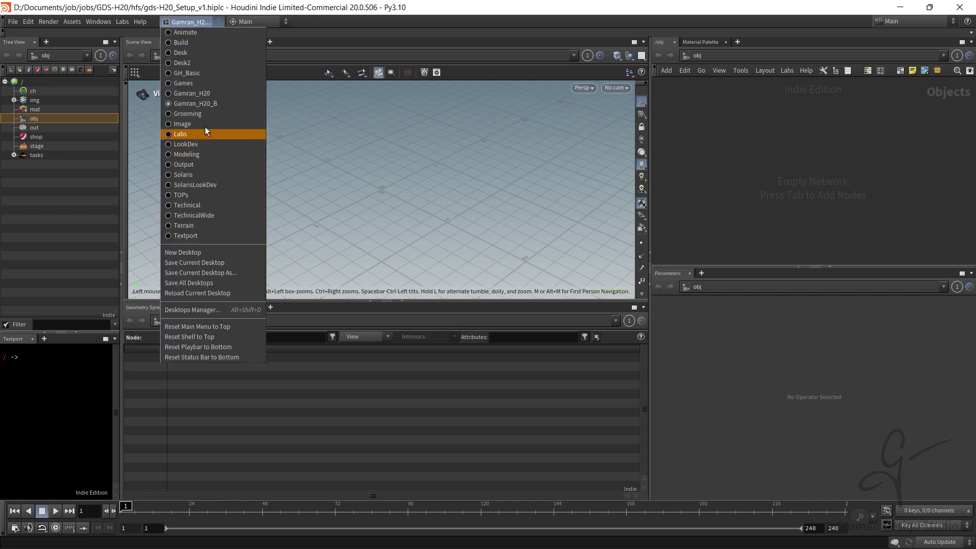
click(209, 94)
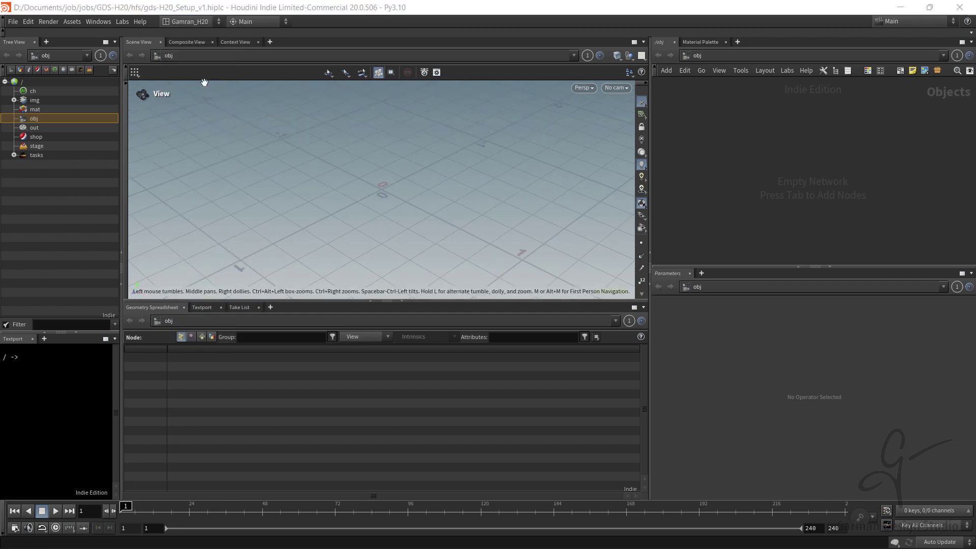
click(199, 22)
click(188, 104)
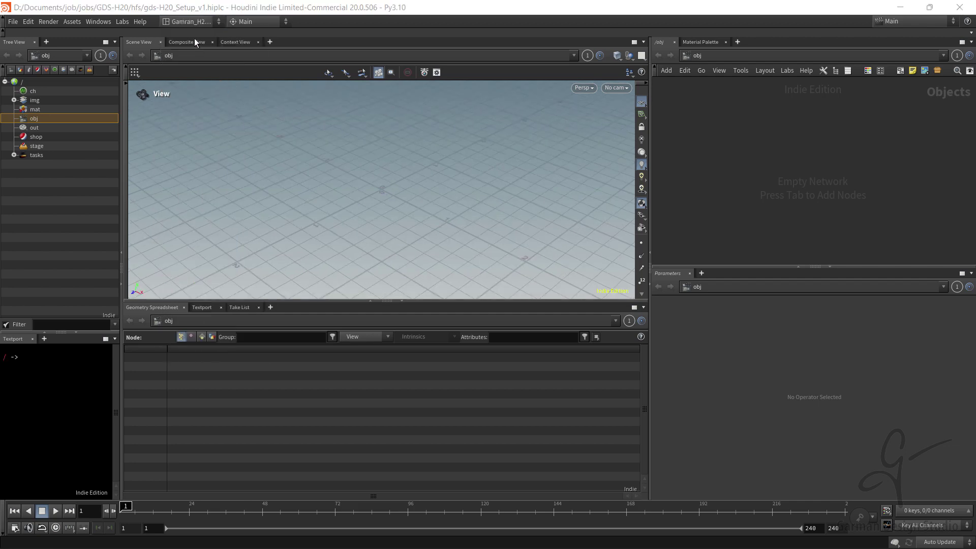
click(195, 22)
click(192, 94)
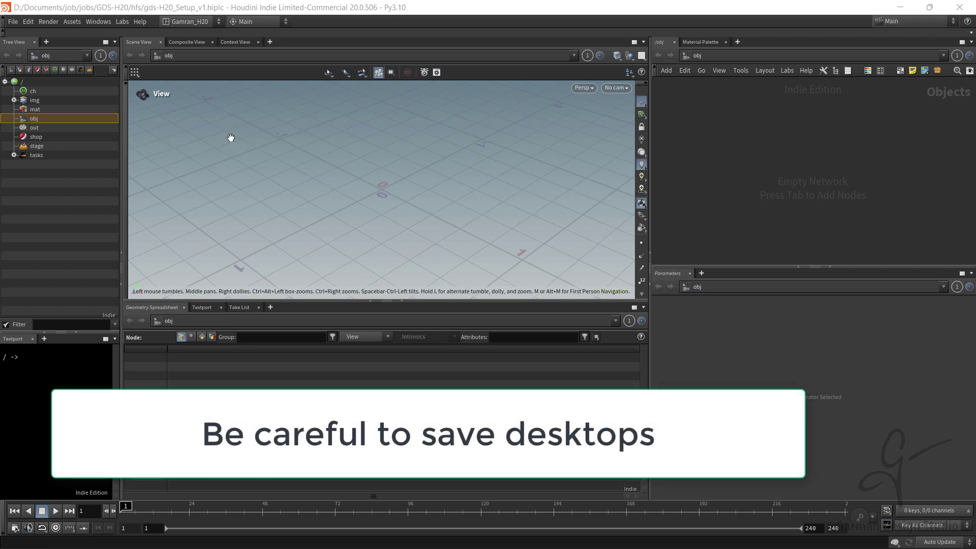
click(210, 25)
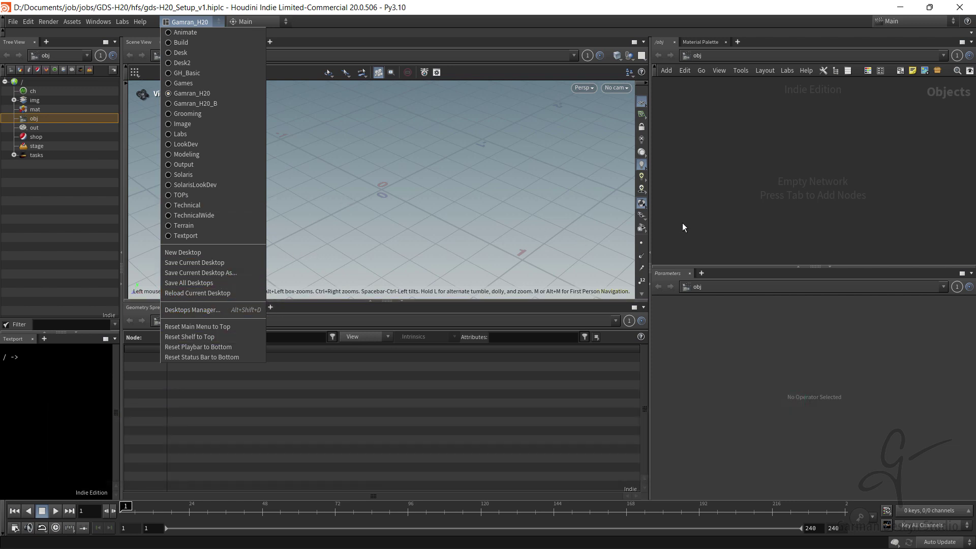
click(540, 168)
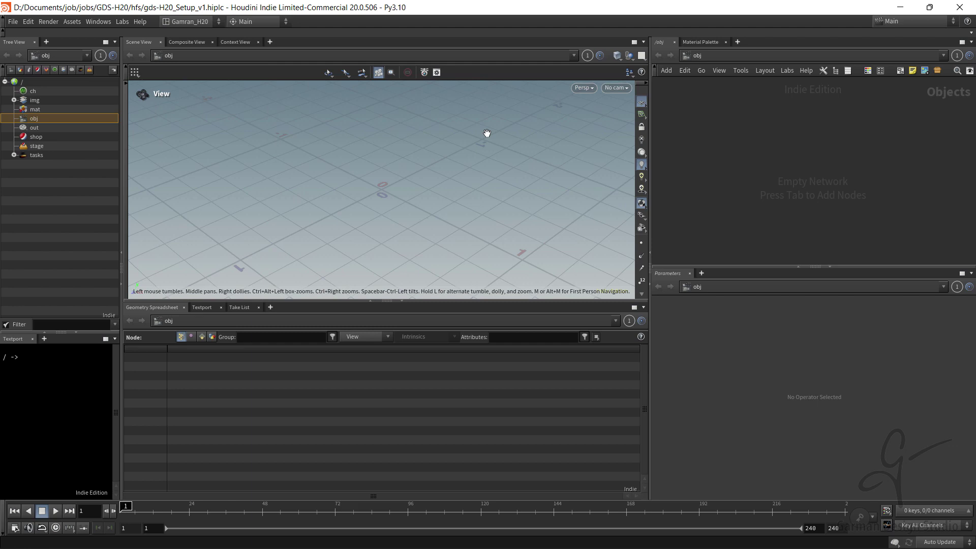